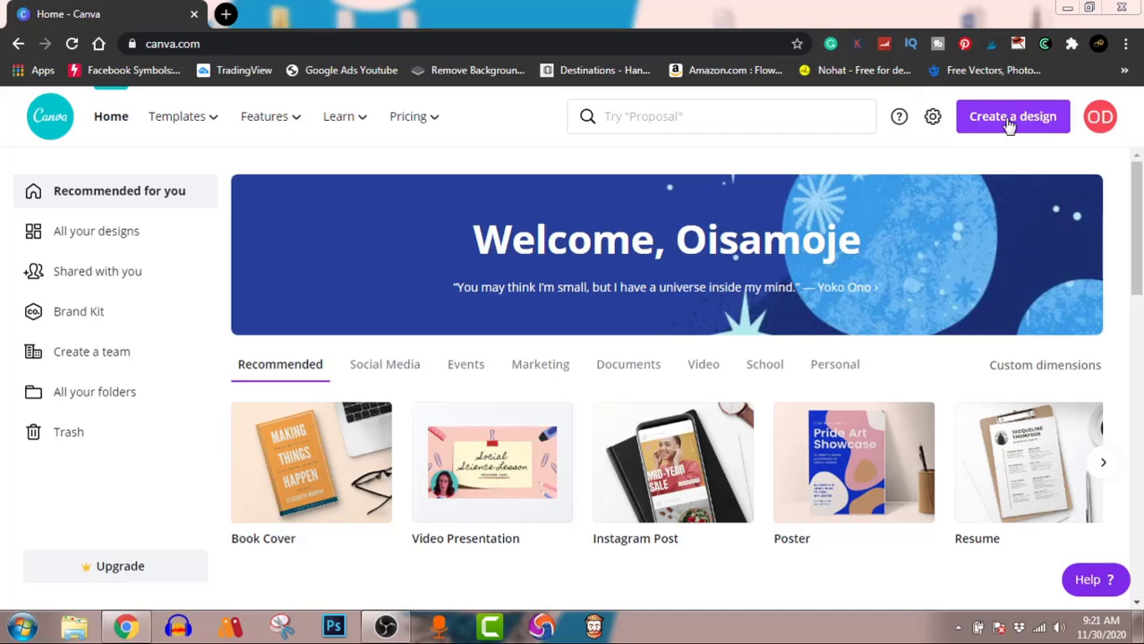
# Create a new blank design with custom dimensions of 4500 x 5400 px
pyautogui.click(1010, 124)
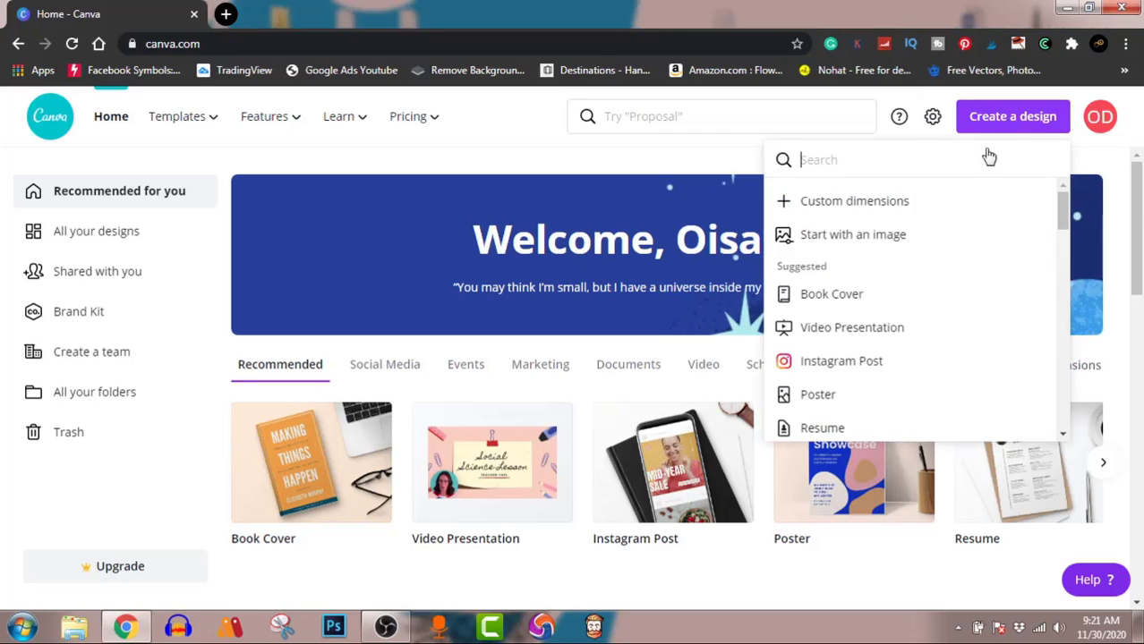
pyautogui.click(883, 205)
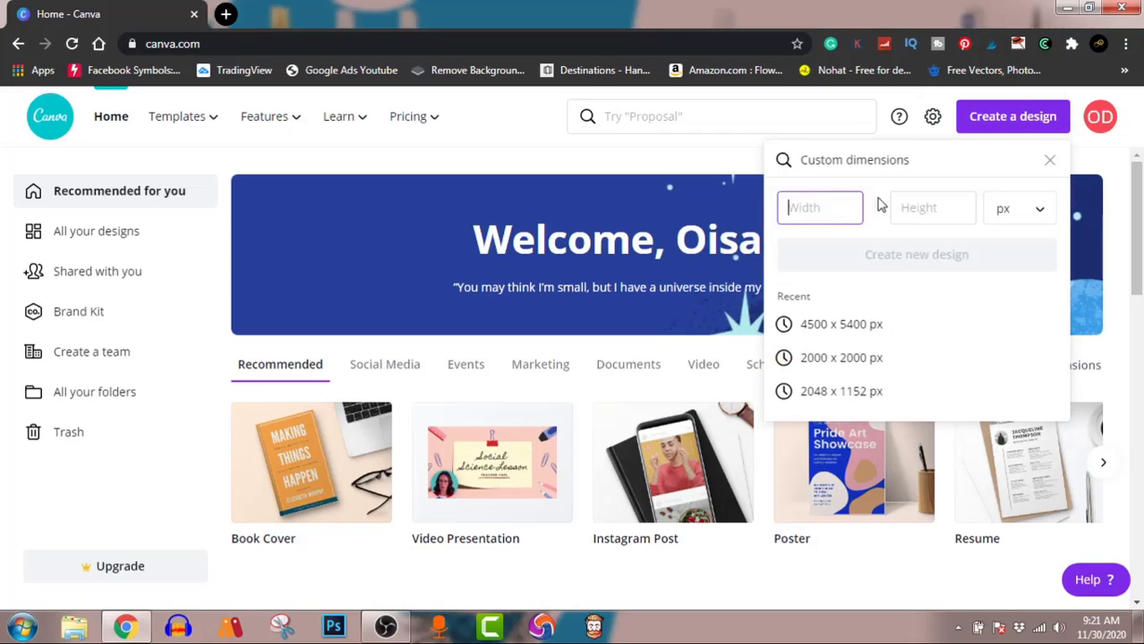
pyautogui.click(833, 328)
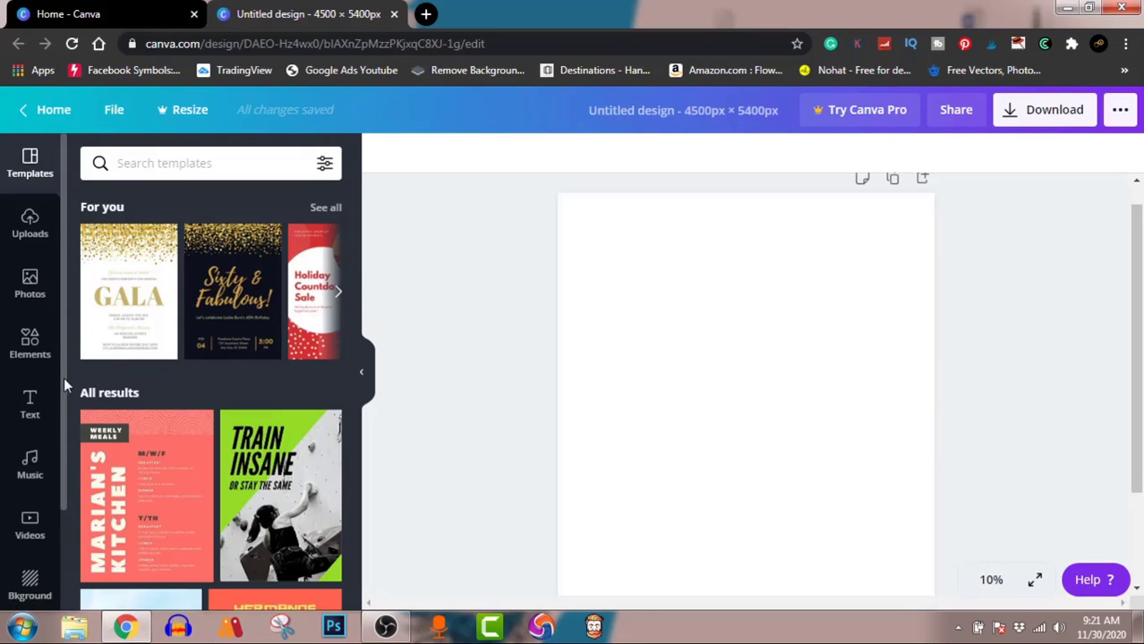
# Add the "welcome little one!" text combination, enlarge it and place it centred in the upper part of the page
pyautogui.click(29, 417)
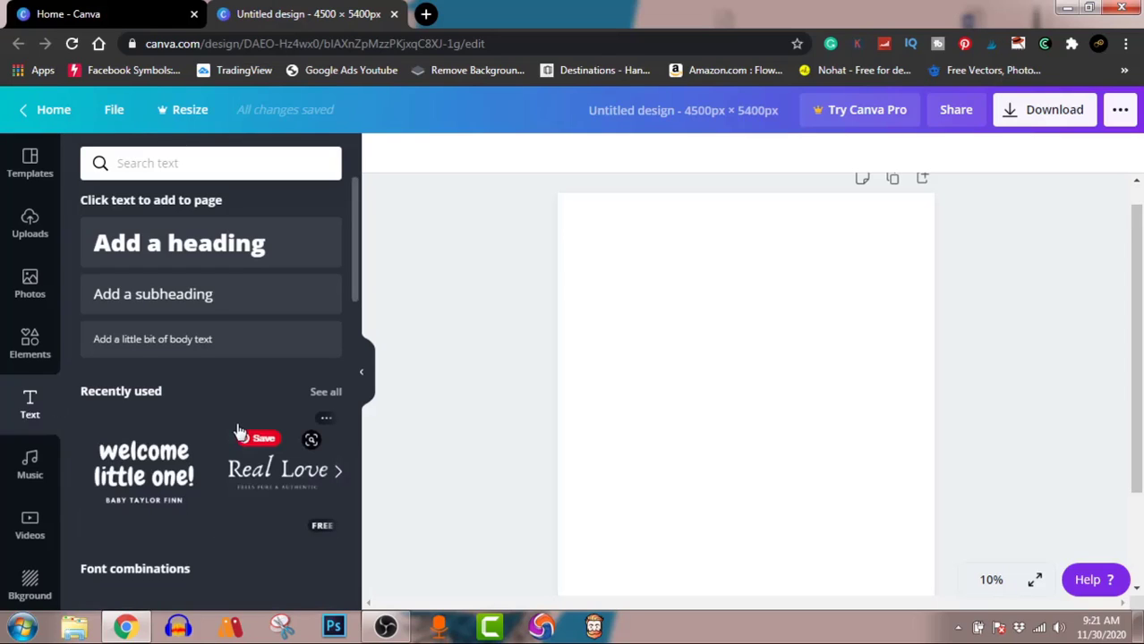
pyautogui.click(131, 461)
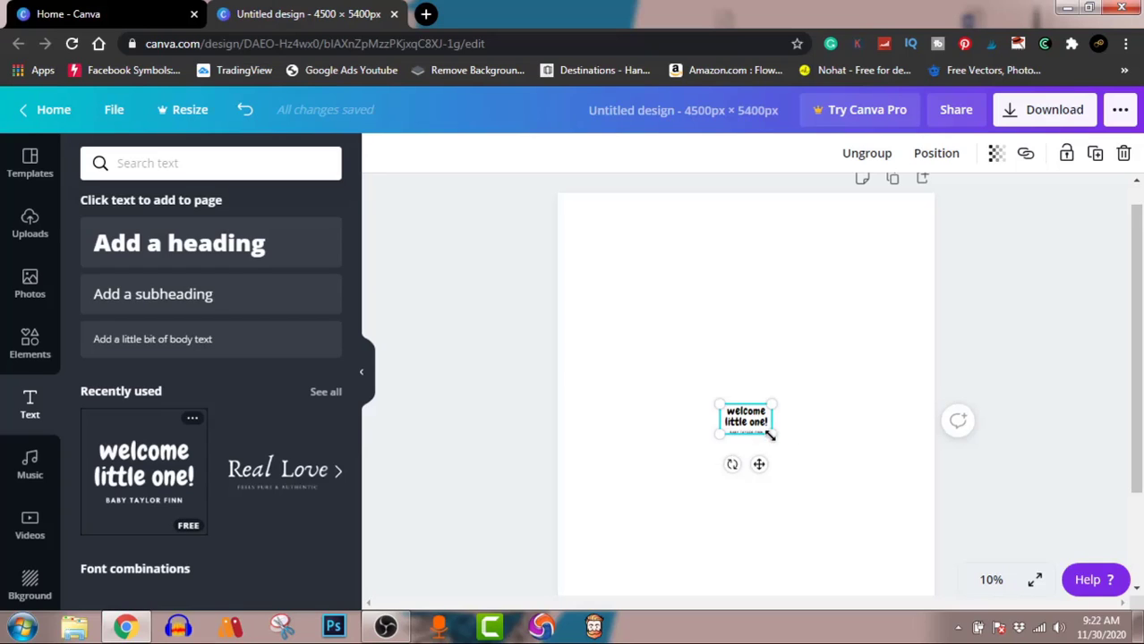
pyautogui.moveTo(770, 435); pyautogui.dragTo(927, 561)
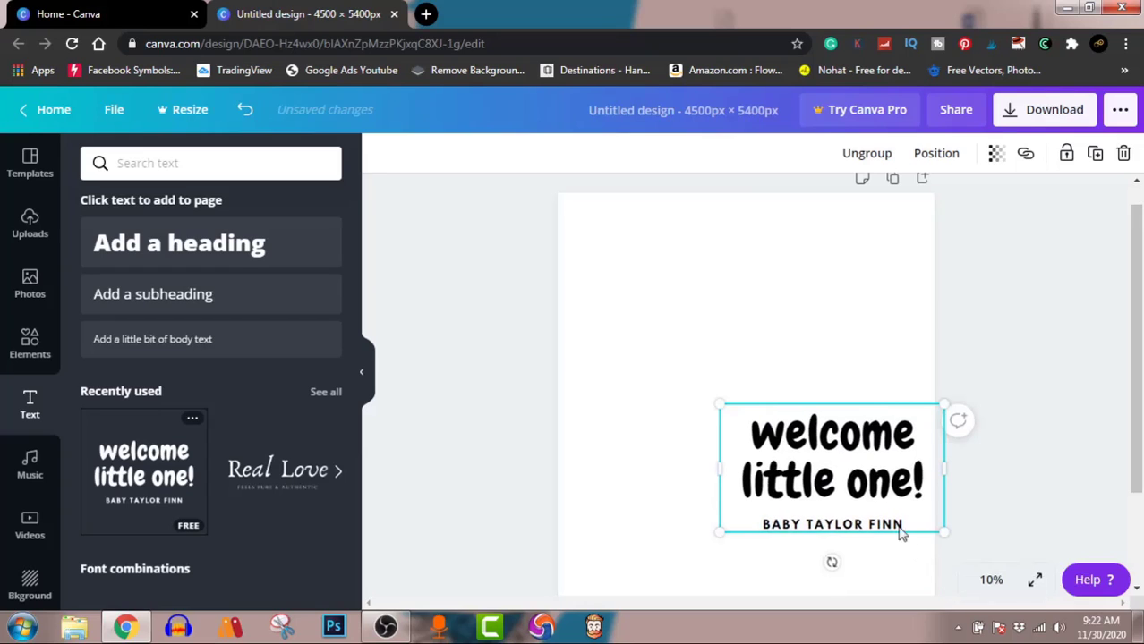
pyautogui.moveTo(872, 492); pyautogui.dragTo(793, 333)
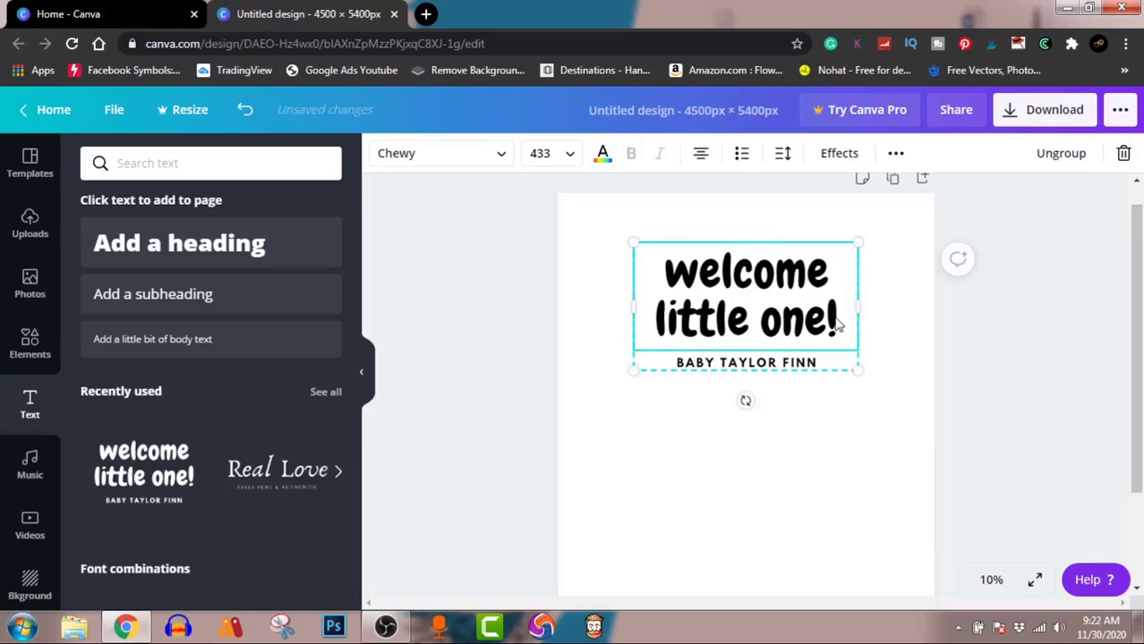
pyautogui.click(991, 361)
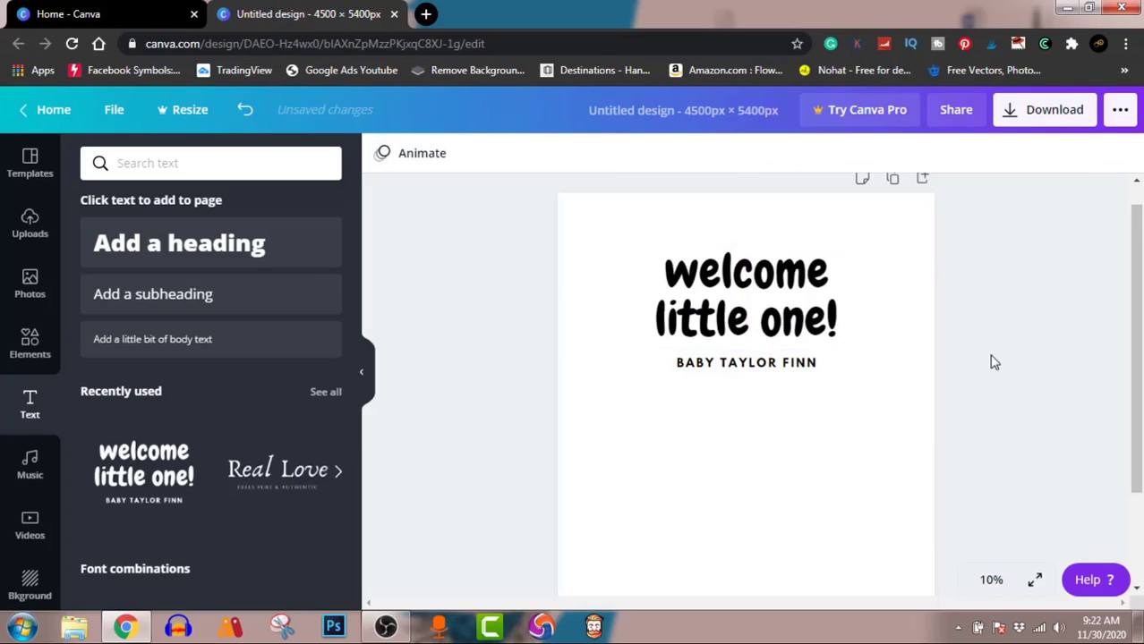
# Ungroup the "welcome little one!" text combination and delete the small name line beneath the heading
pyautogui.click(833, 278)
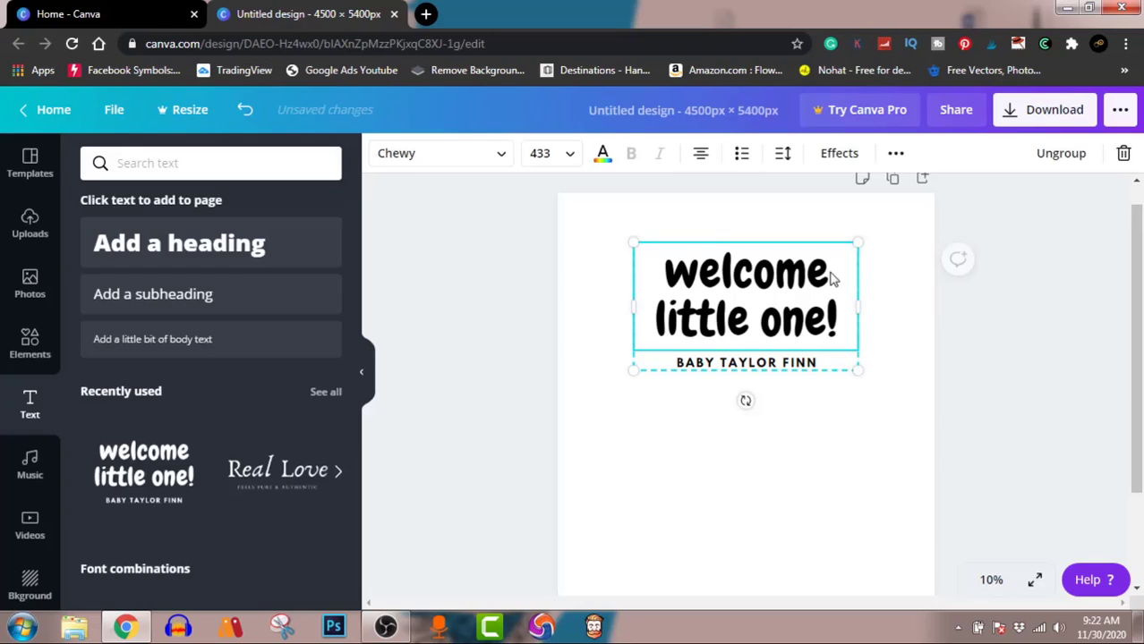
pyautogui.click(1066, 153)
pyautogui.click(1066, 259)
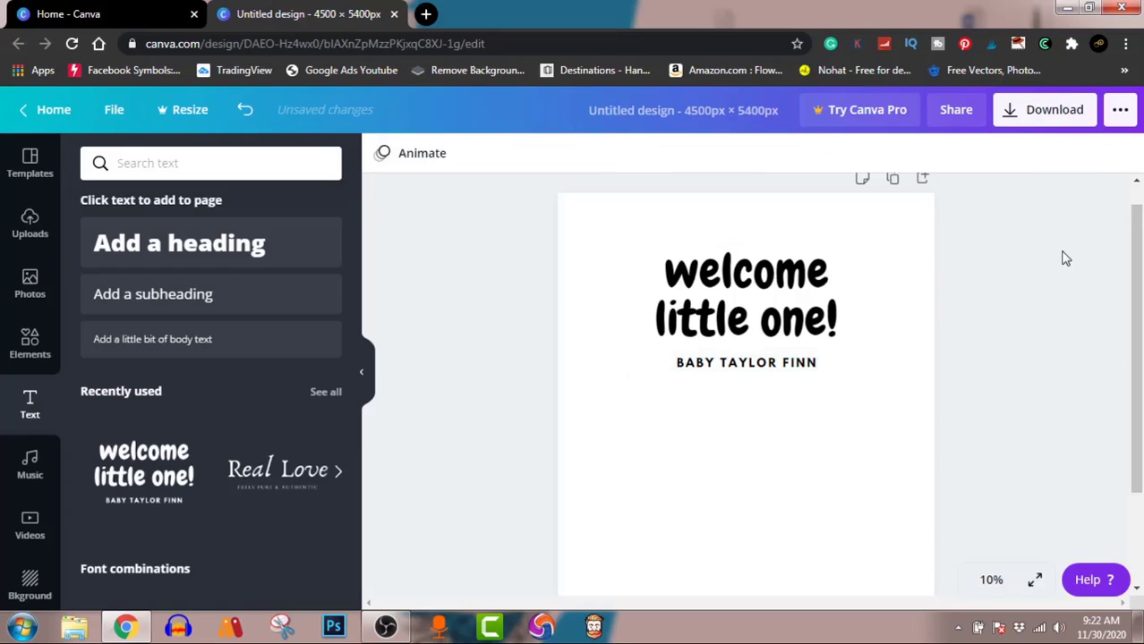
pyautogui.click(806, 366)
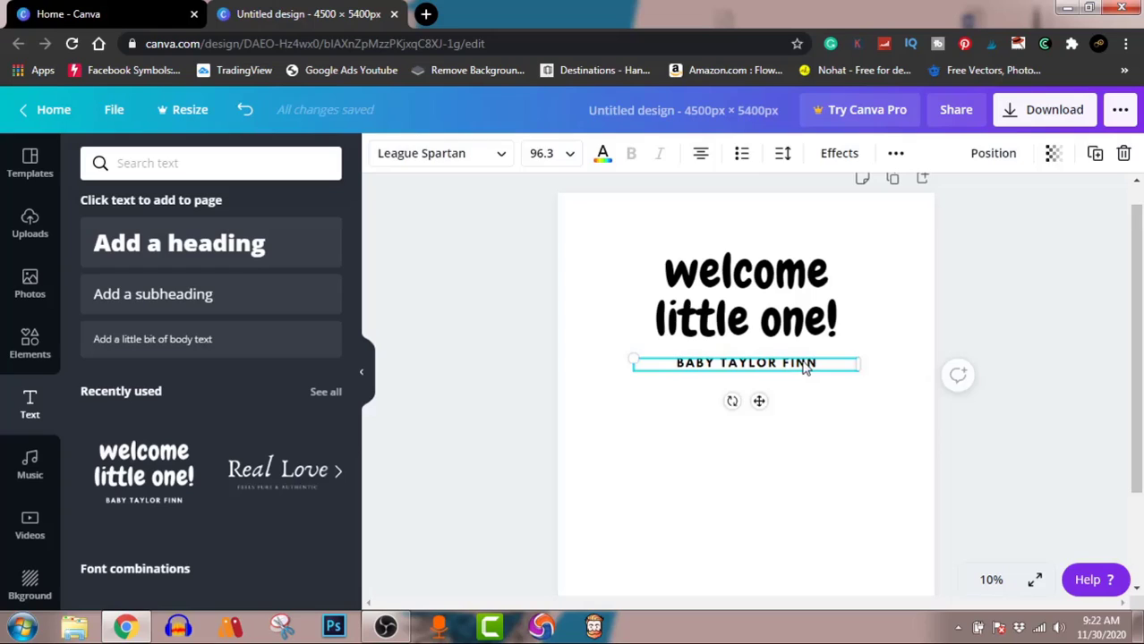
pyautogui.press('Delete')
# Replace the "welcome little one!" heading text with "MERRY"
pyautogui.click(747, 305)
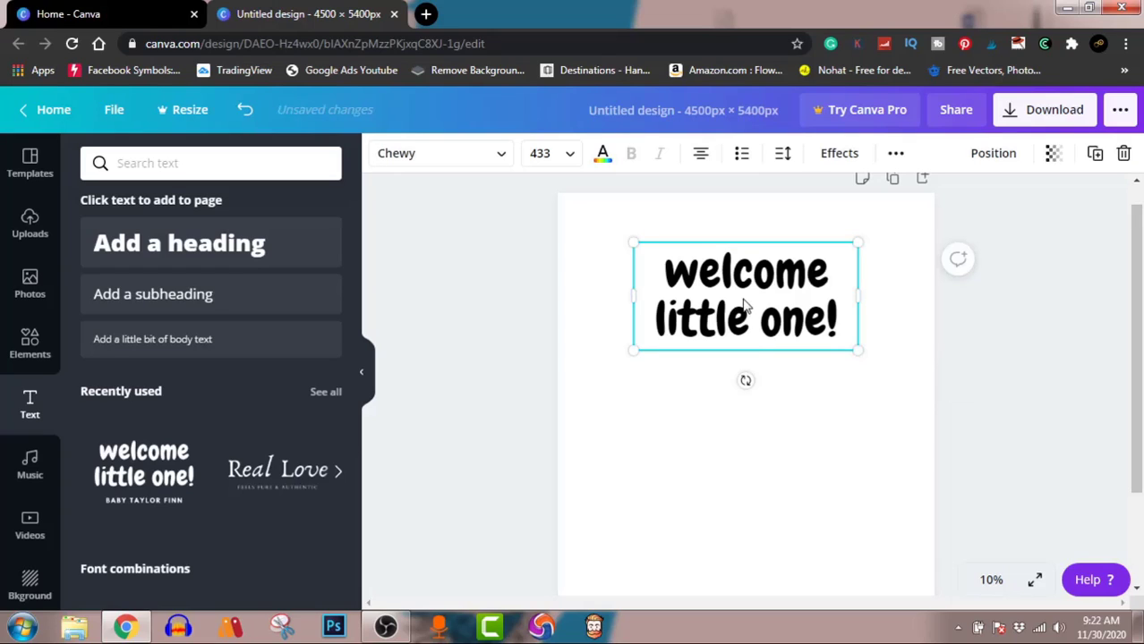
pyautogui.doubleClick(744, 304)
pyautogui.hotkey('ctrl', 'a')
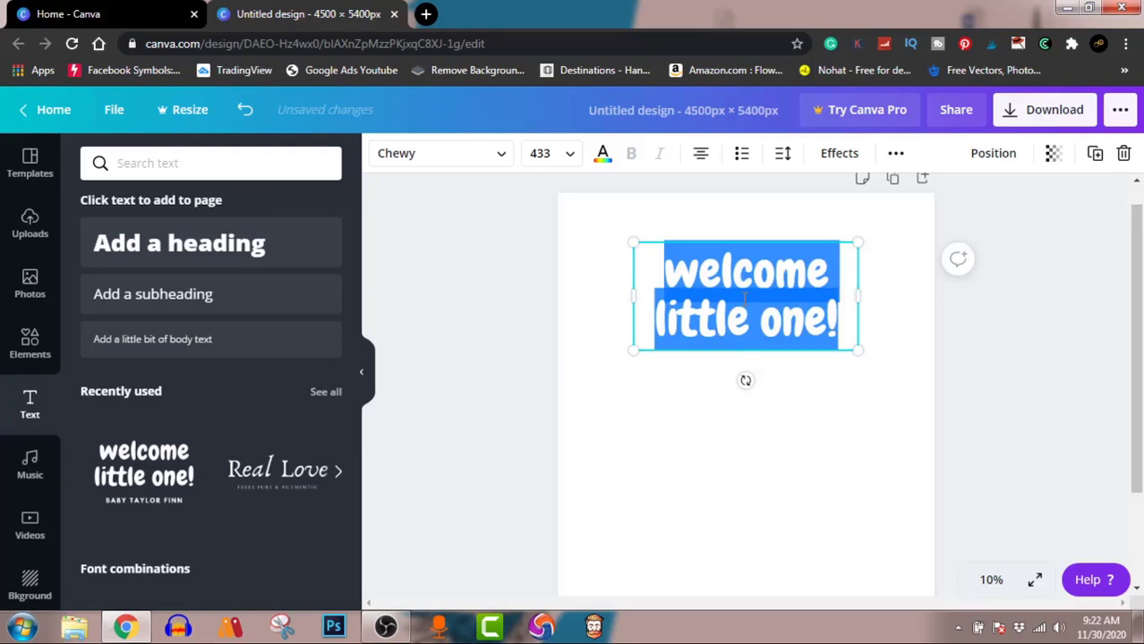
pyautogui.write('me')
pyautogui.press('BackSpace')
pyautogui.press('BackSpace')
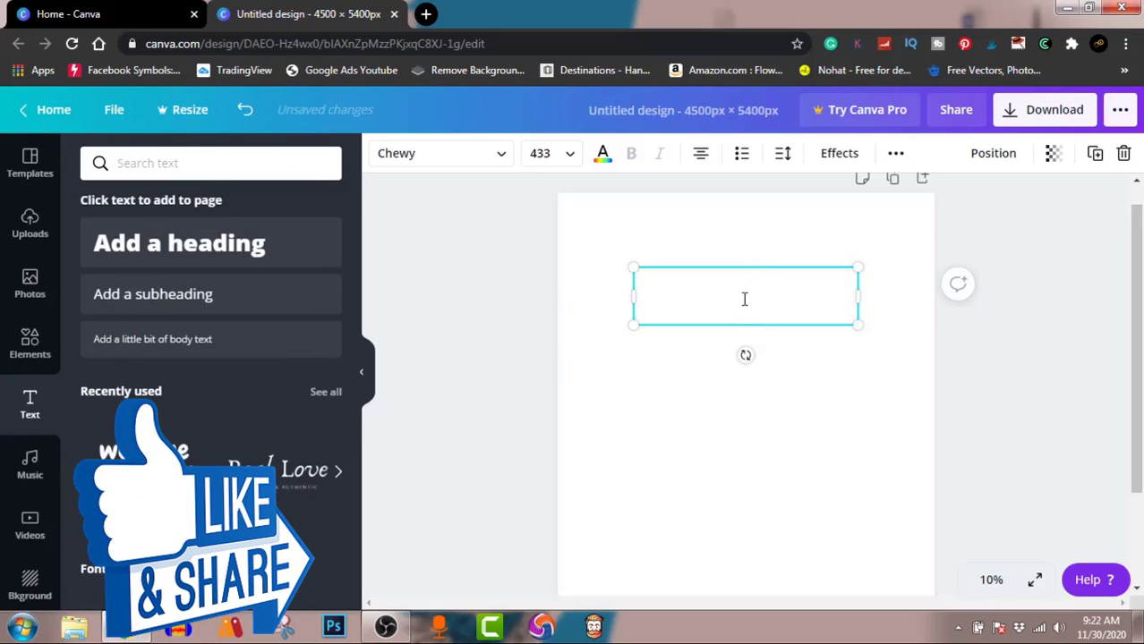
pyautogui.write('MERRY')
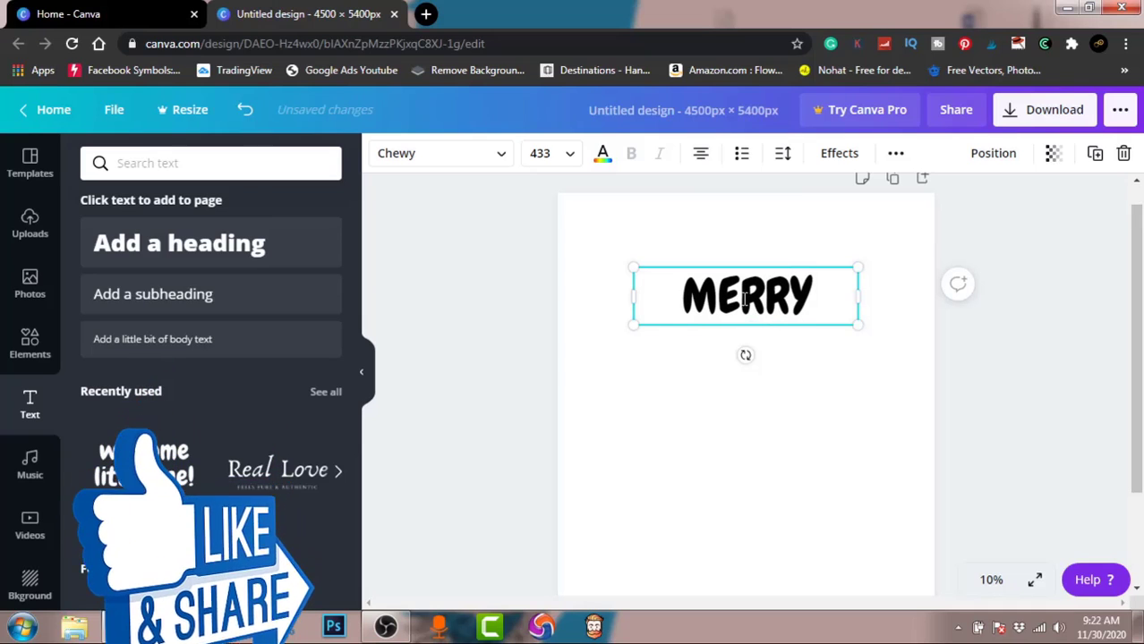
pyautogui.click(1034, 338)
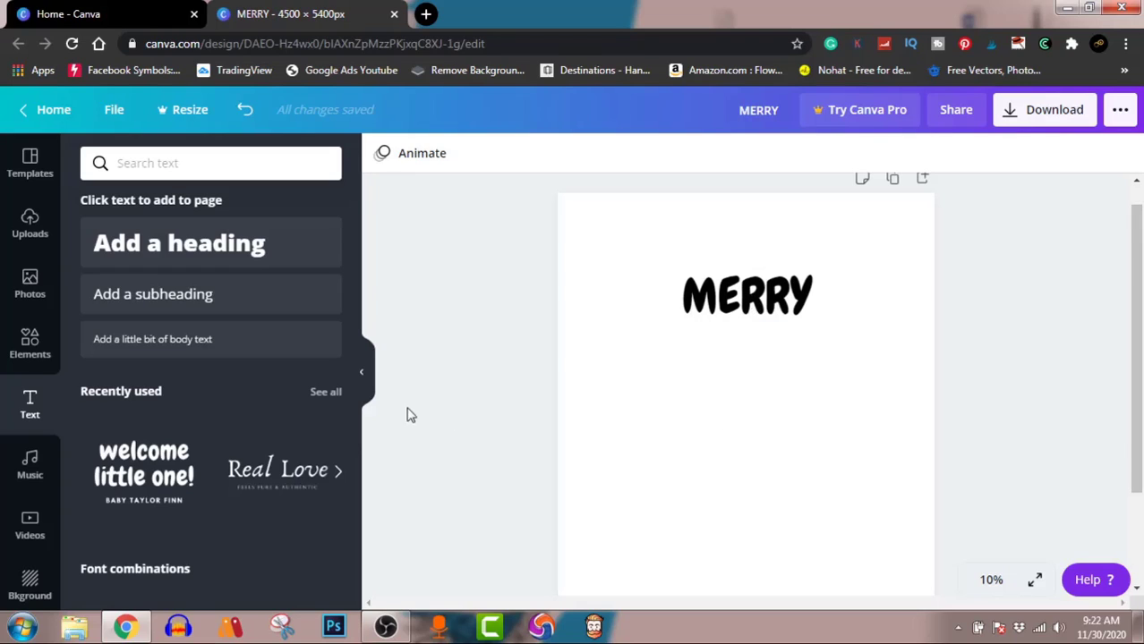
# Place the "Real Love" text combination enlarged directly beneath MERRY, and ungroup it to delete its small tagline
pyautogui.click(268, 481)
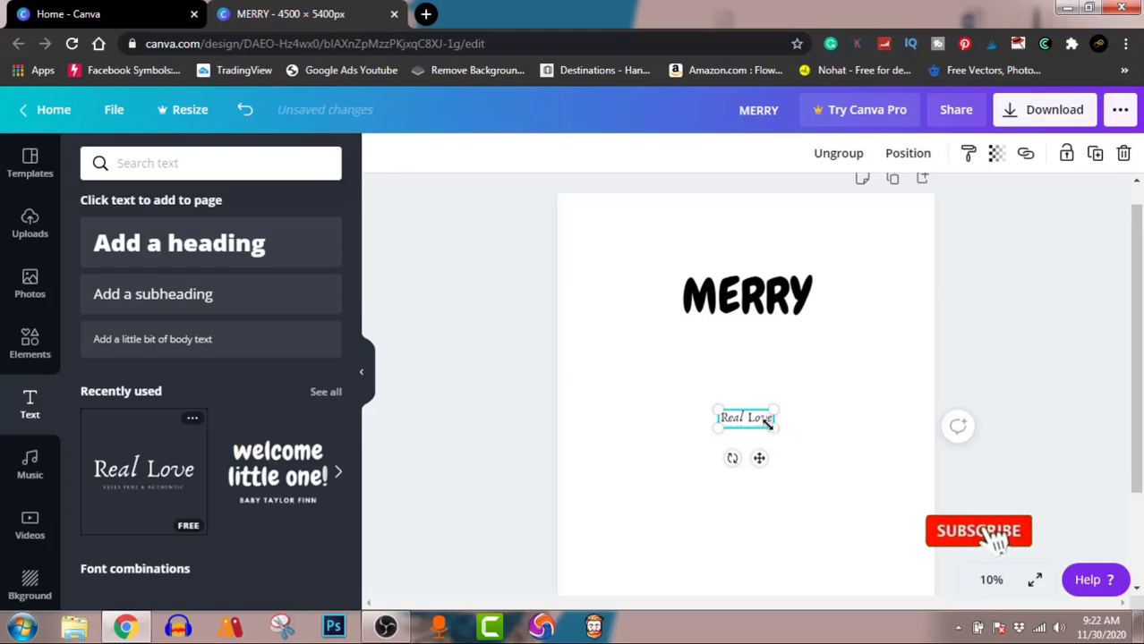
pyautogui.moveTo(777, 429); pyautogui.dragTo(782, 339)
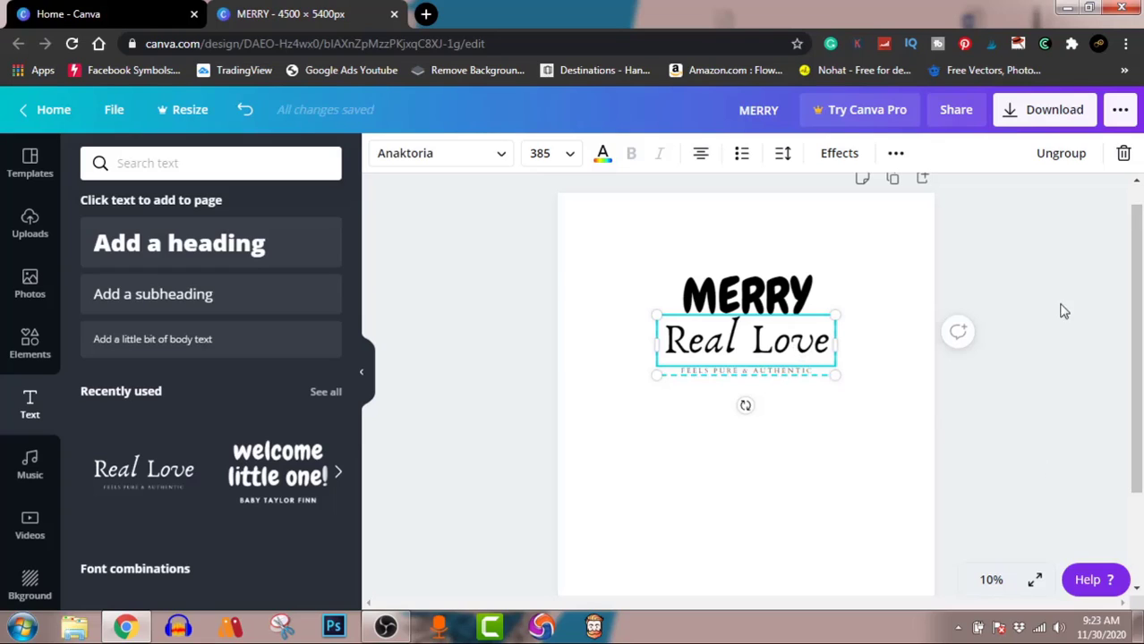
pyautogui.click(1055, 170)
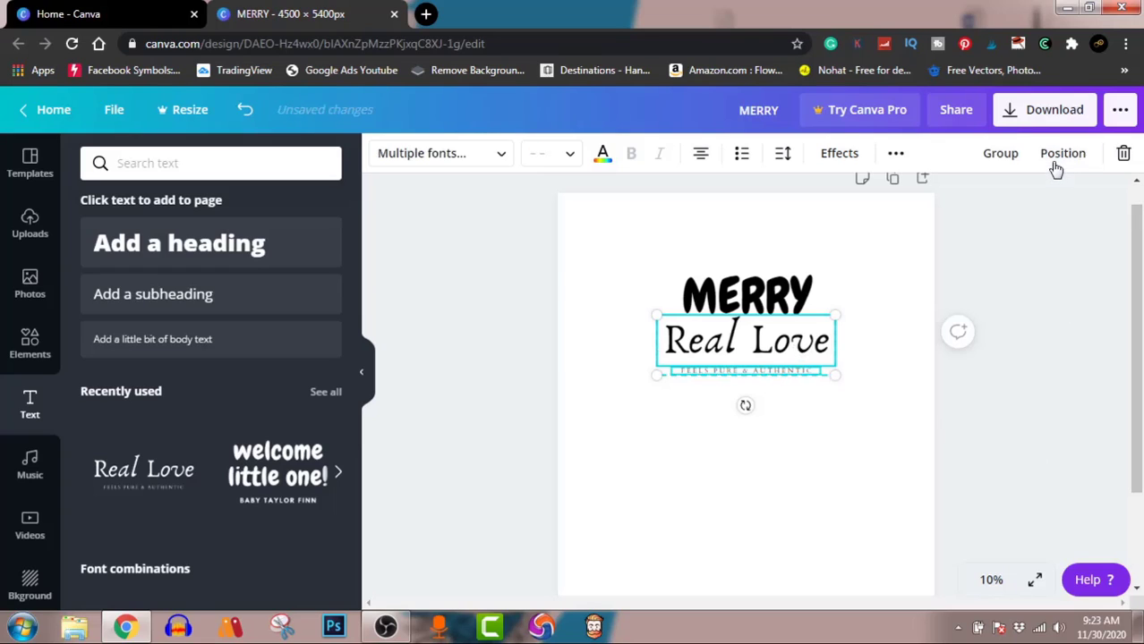
pyautogui.click(1060, 359)
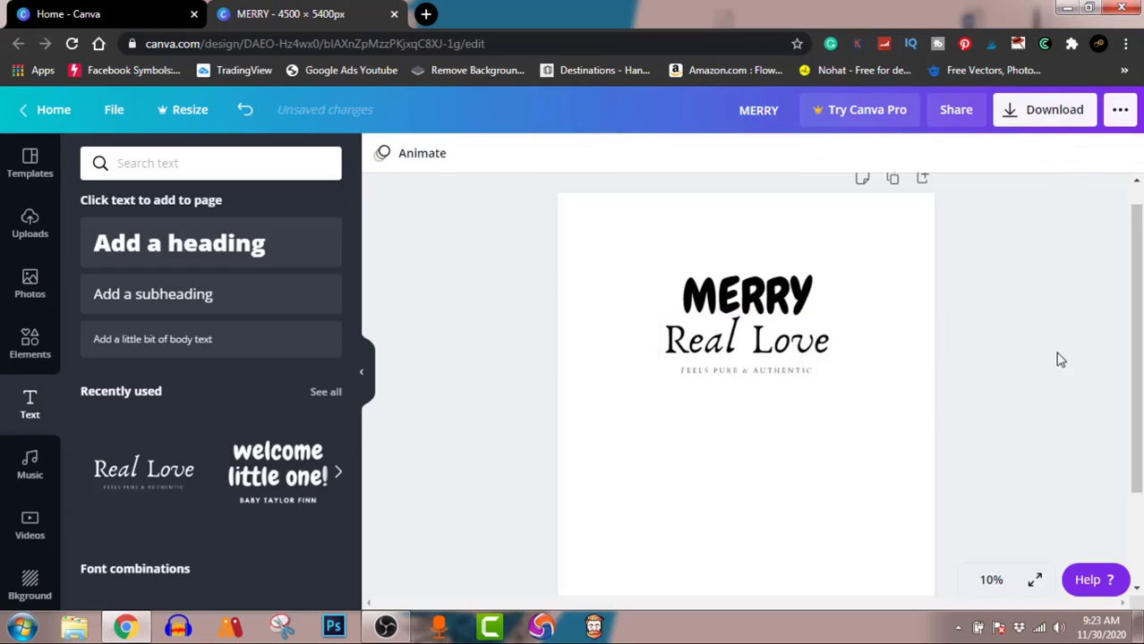
pyautogui.click(787, 373)
pyautogui.press('Delete')
# Replace the "Real Love" text beneath MERRY with "QUARANTIEN"
pyautogui.click(758, 338)
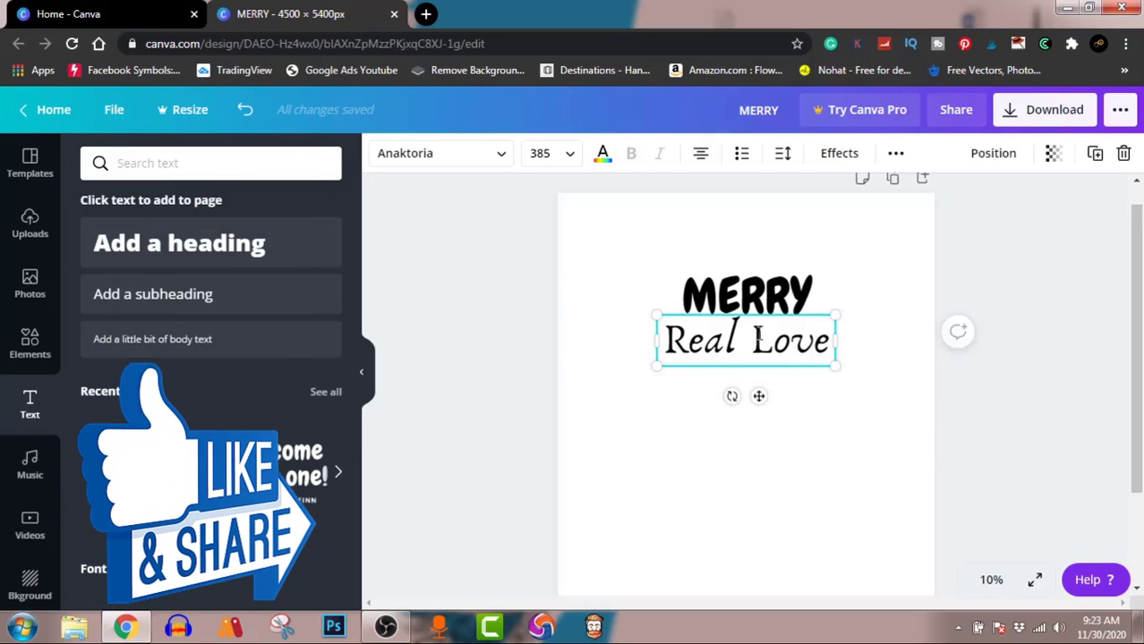
pyautogui.hotkey('ctrl', 'a')
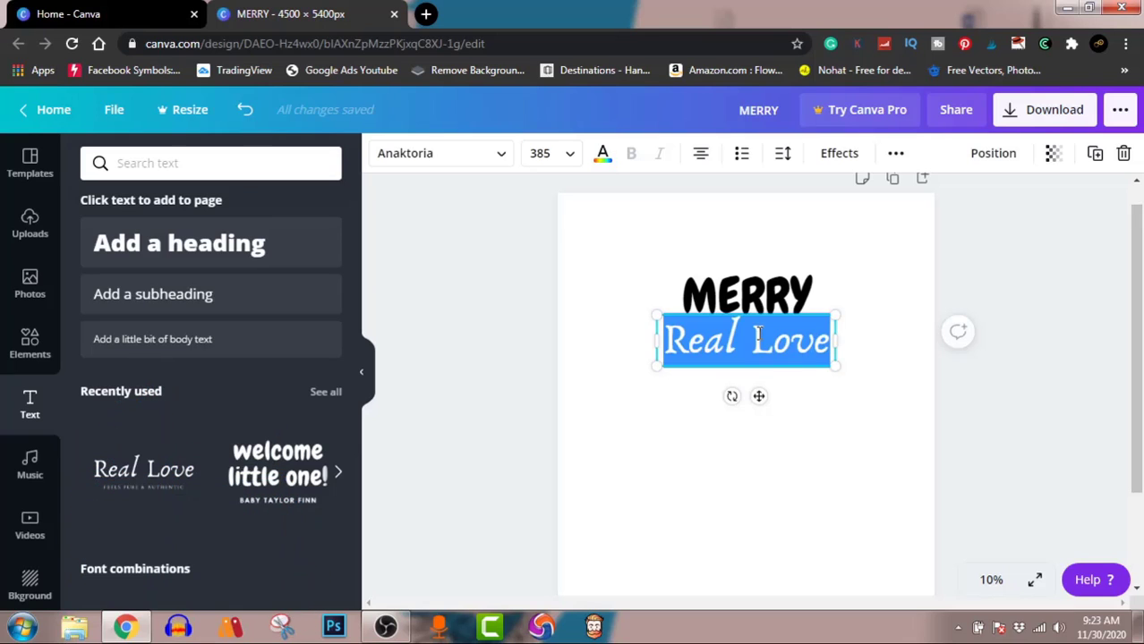
pyautogui.write('g')
pyautogui.press('BackSpace')
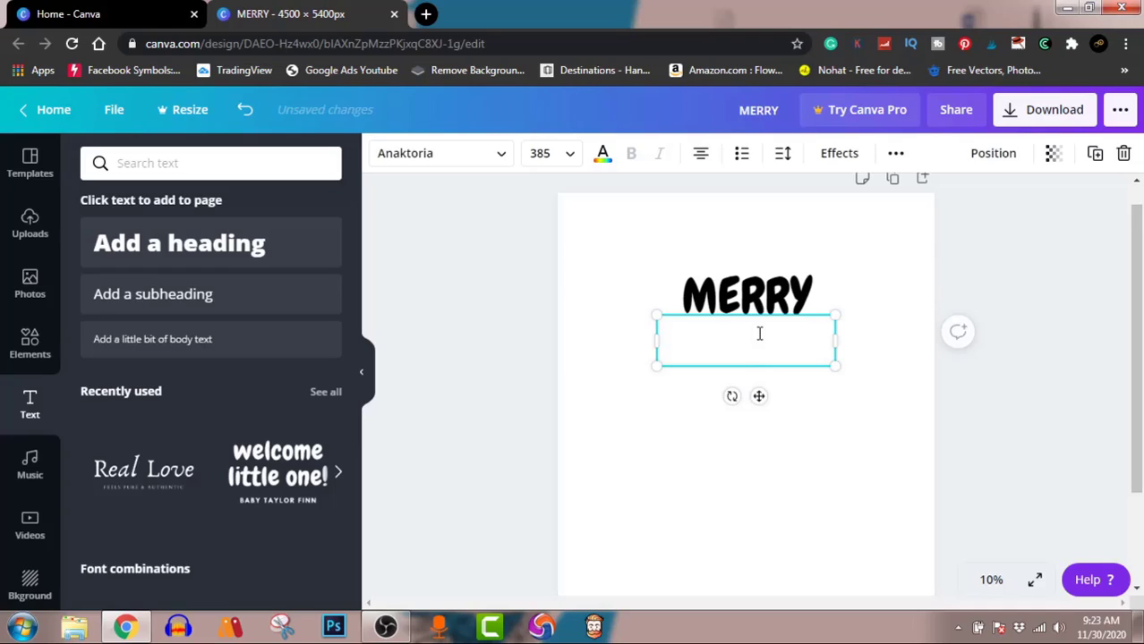
pyautogui.write('QUARA')
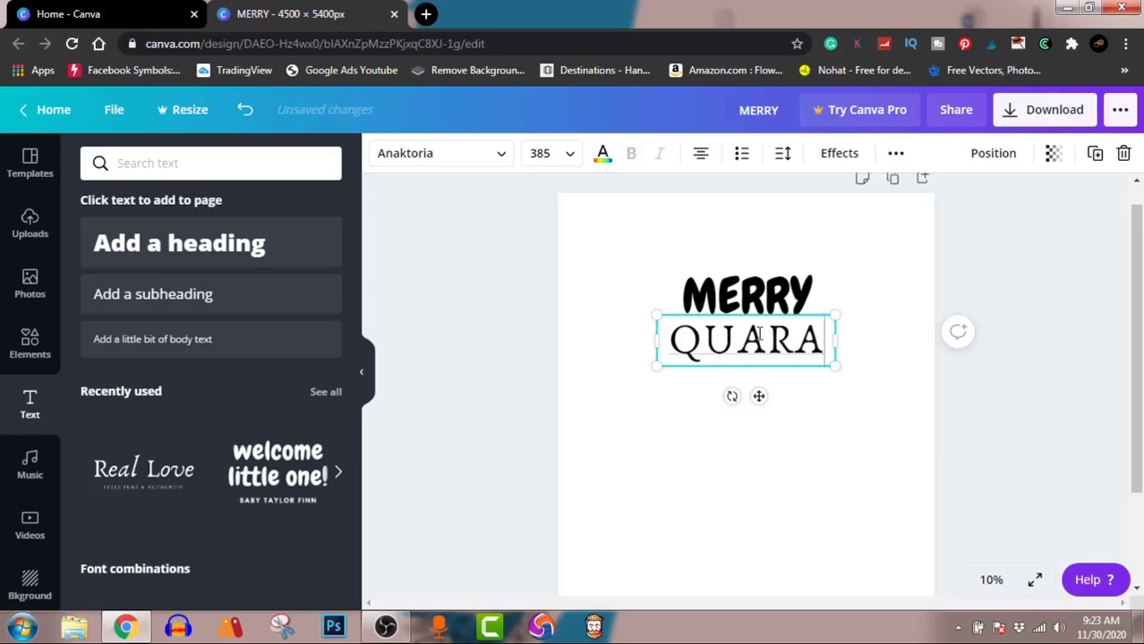
pyautogui.write('NTI')
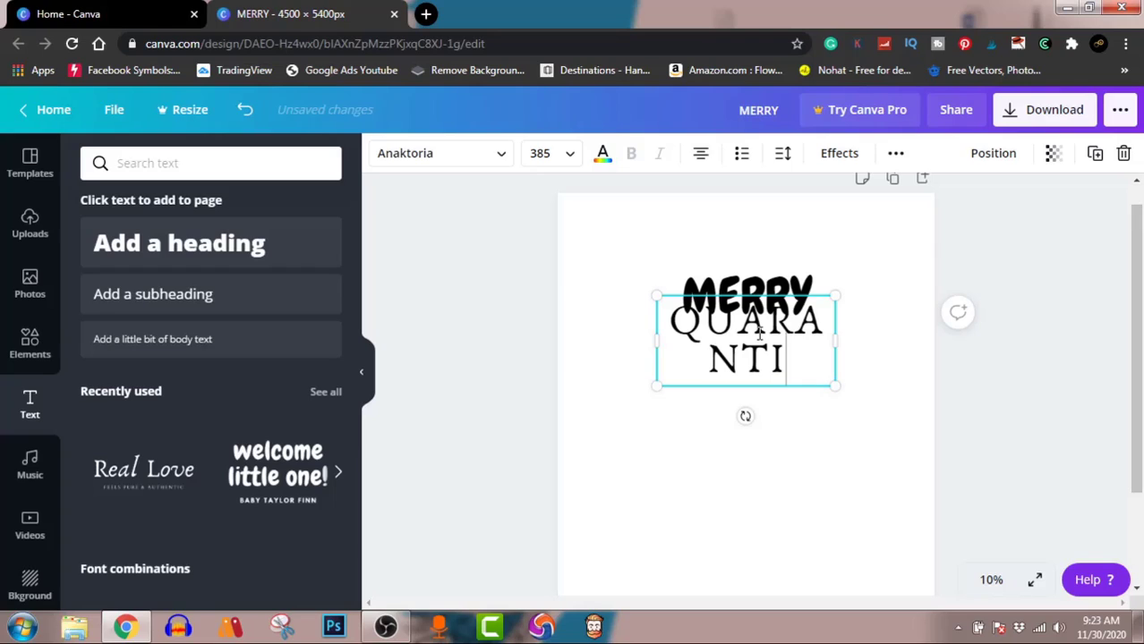
pyautogui.write('EN')
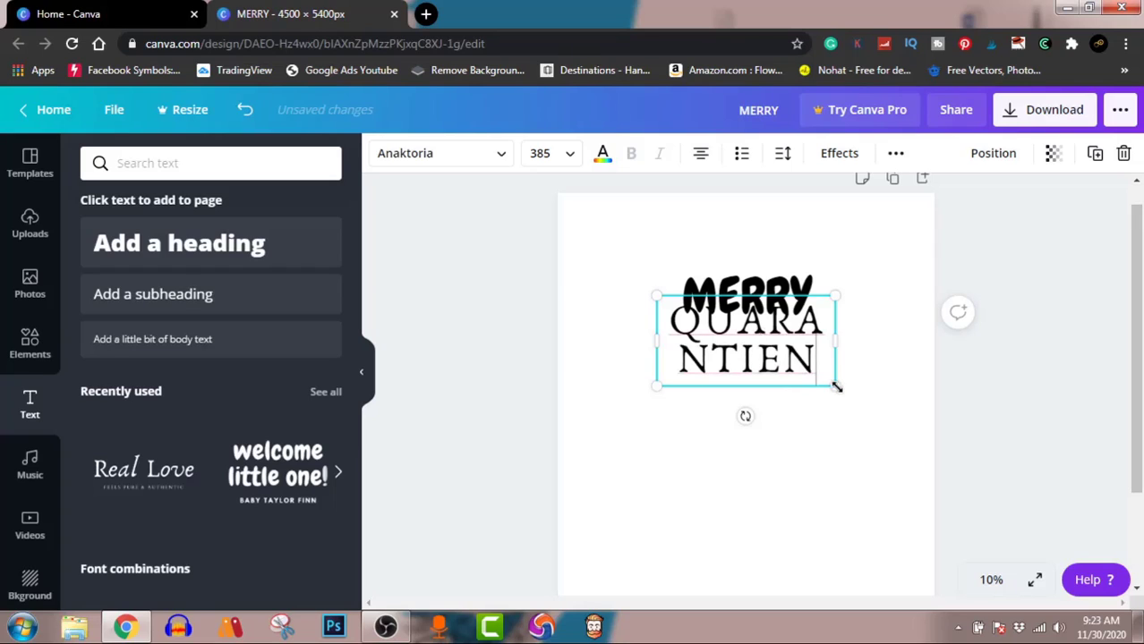
# Resize the QUARANTIEN text to fit on a single line directly under MERRY at font size 238
pyautogui.moveTo(836, 387); pyautogui.dragTo(885, 329)
pyautogui.moveTo(880, 349); pyautogui.dragTo(842, 343)
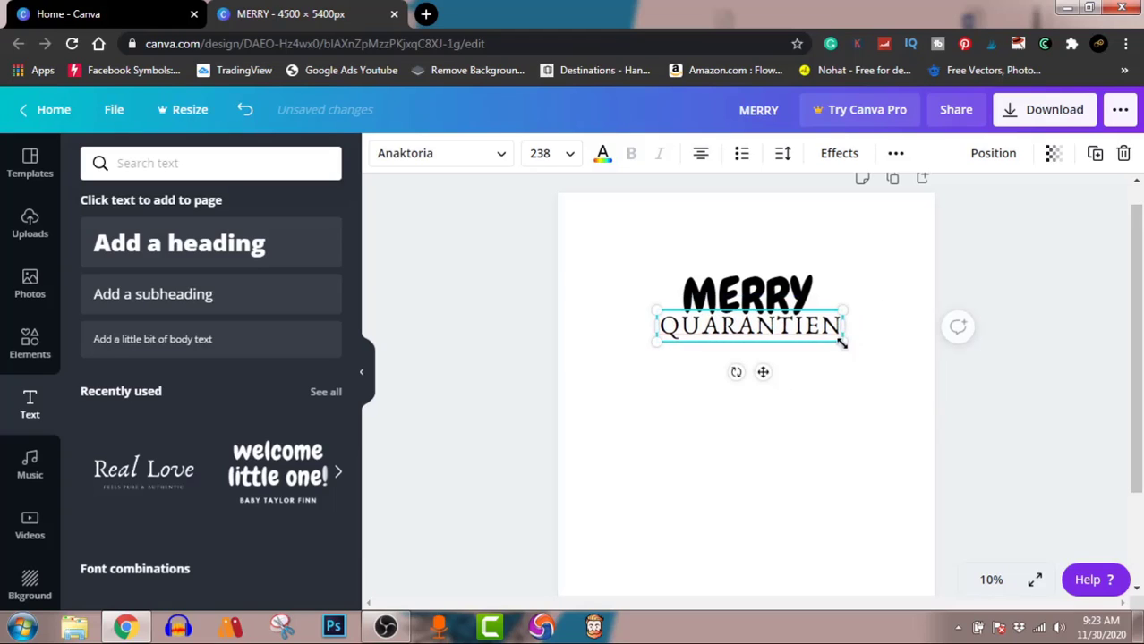
pyautogui.click(1040, 409)
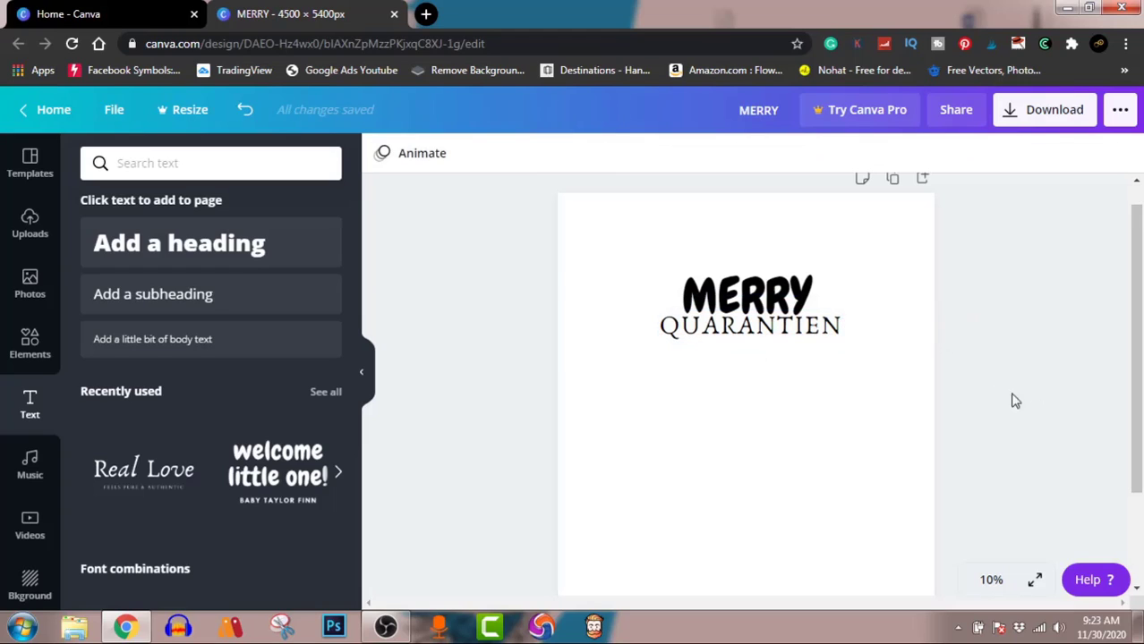
# Correct the spelling of the second line to "QUARANTINE"
pyautogui.click(779, 333)
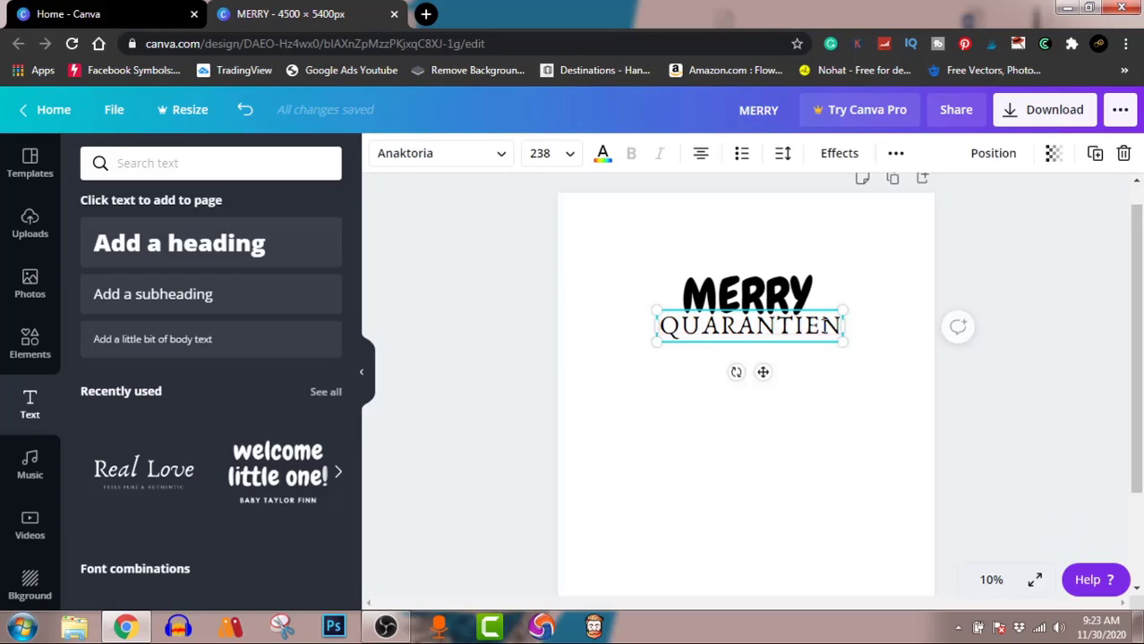
pyautogui.press('BackSpace')
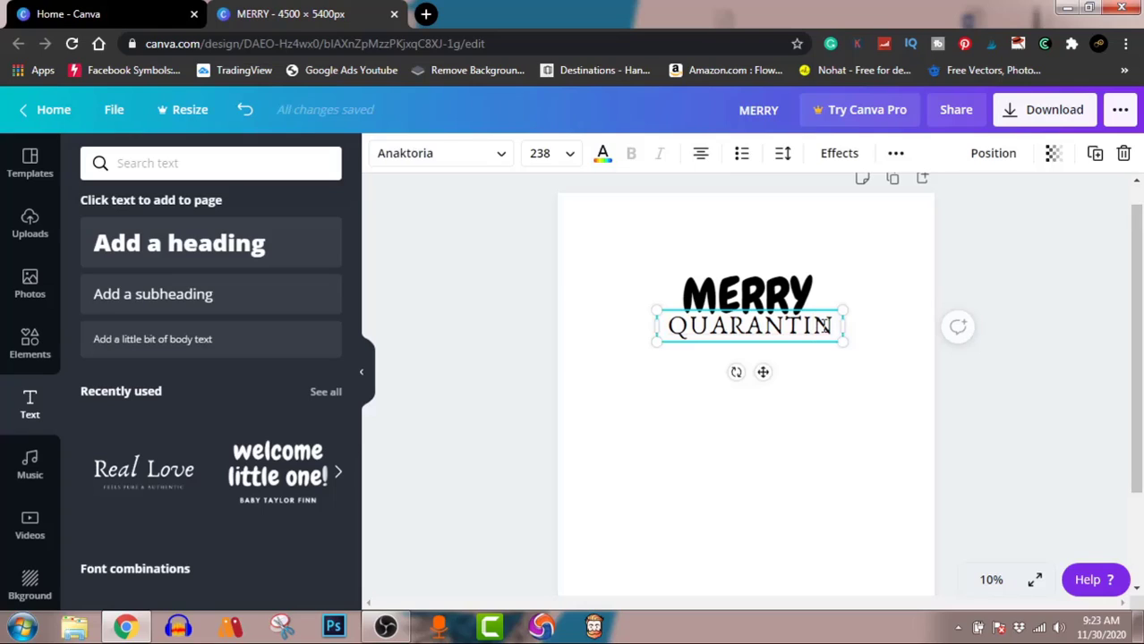
pyautogui.write('E')
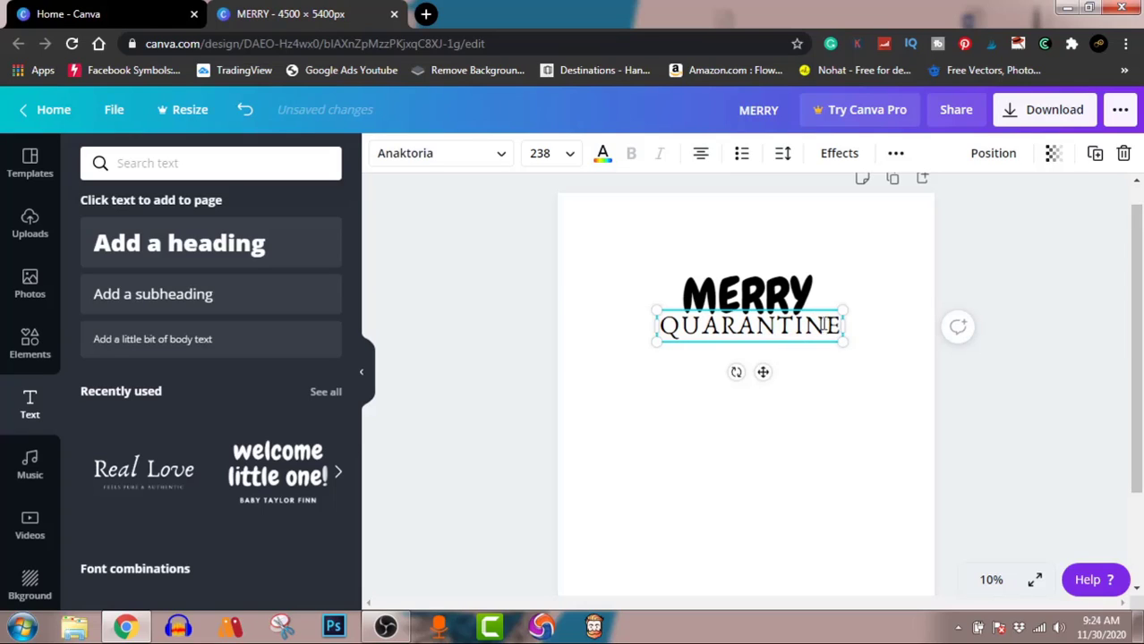
pyautogui.click(945, 401)
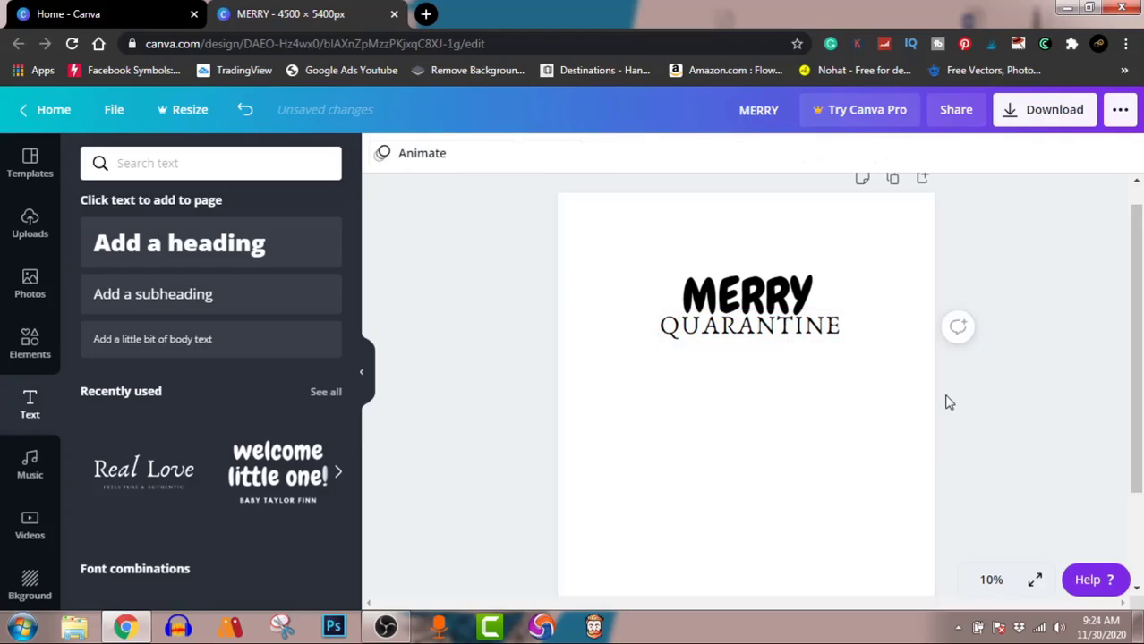
# Duplicate the QUARANTINE line directly beneath itself and replace the copy's text with "CHRISTMAS"
pyautogui.click(792, 332)
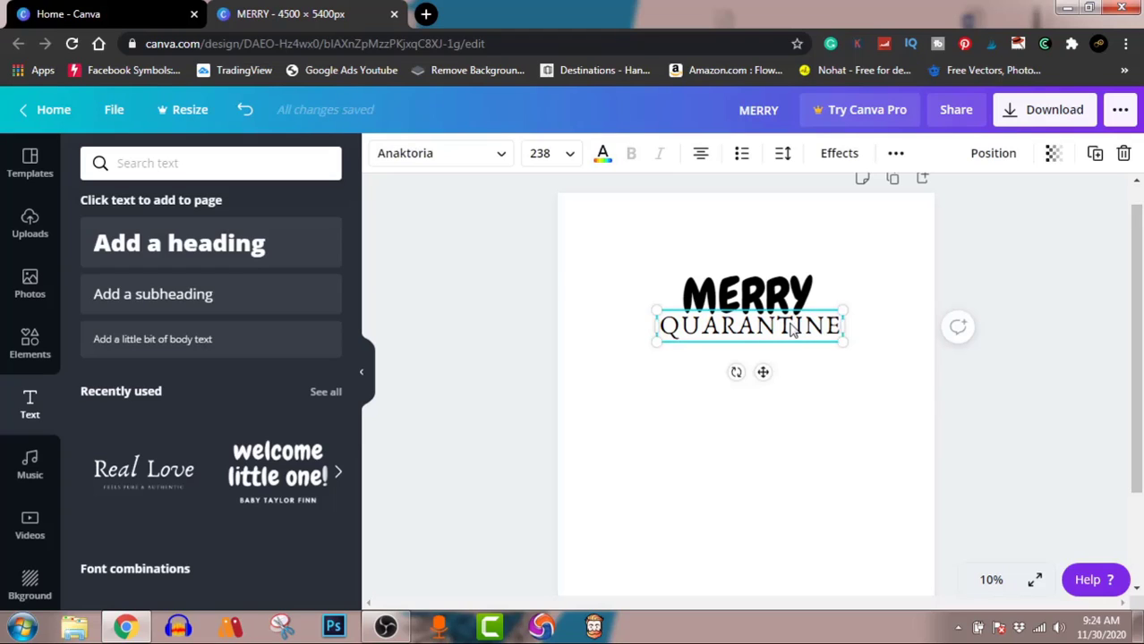
pyautogui.moveTo(792, 332); pyautogui.dragTo(789, 352)
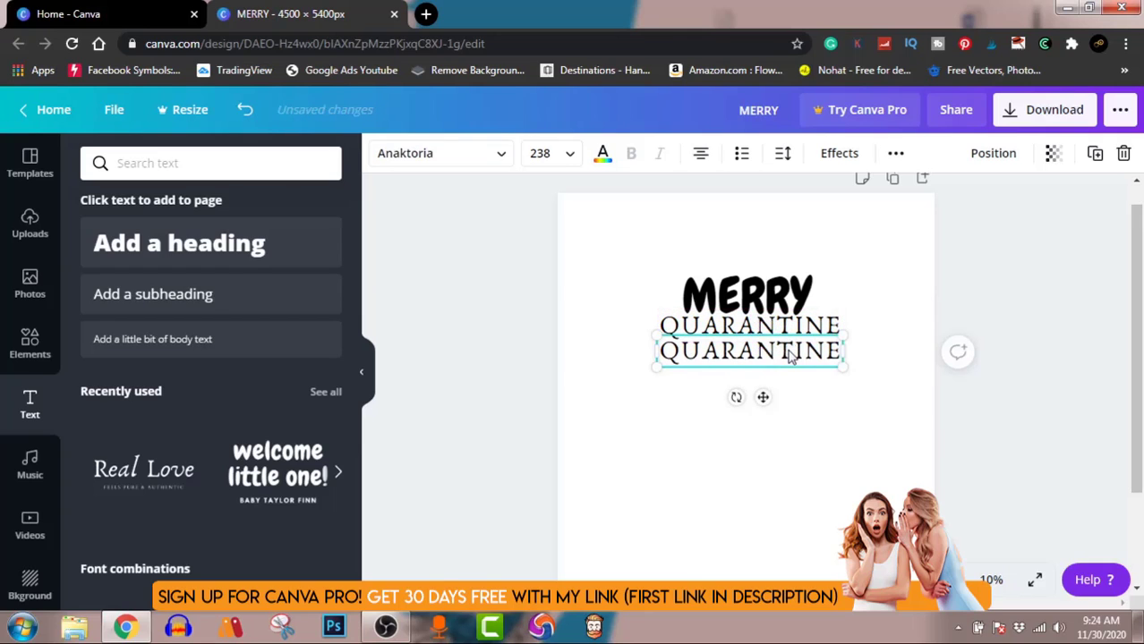
pyautogui.doubleClick(790, 354)
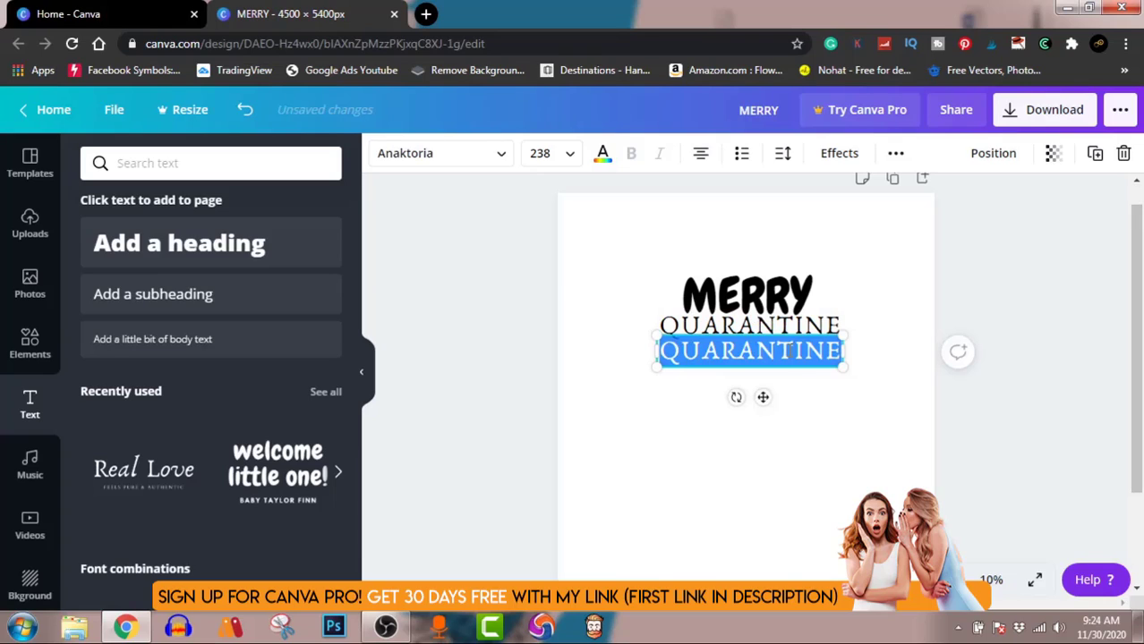
pyautogui.write('C')
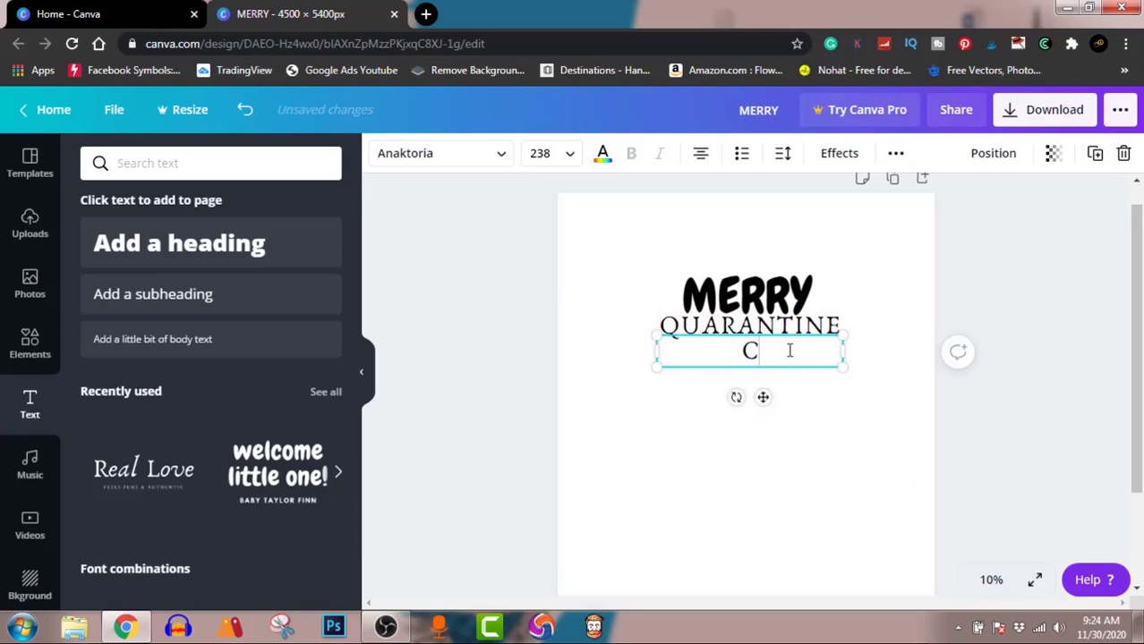
pyautogui.write('HRIST')
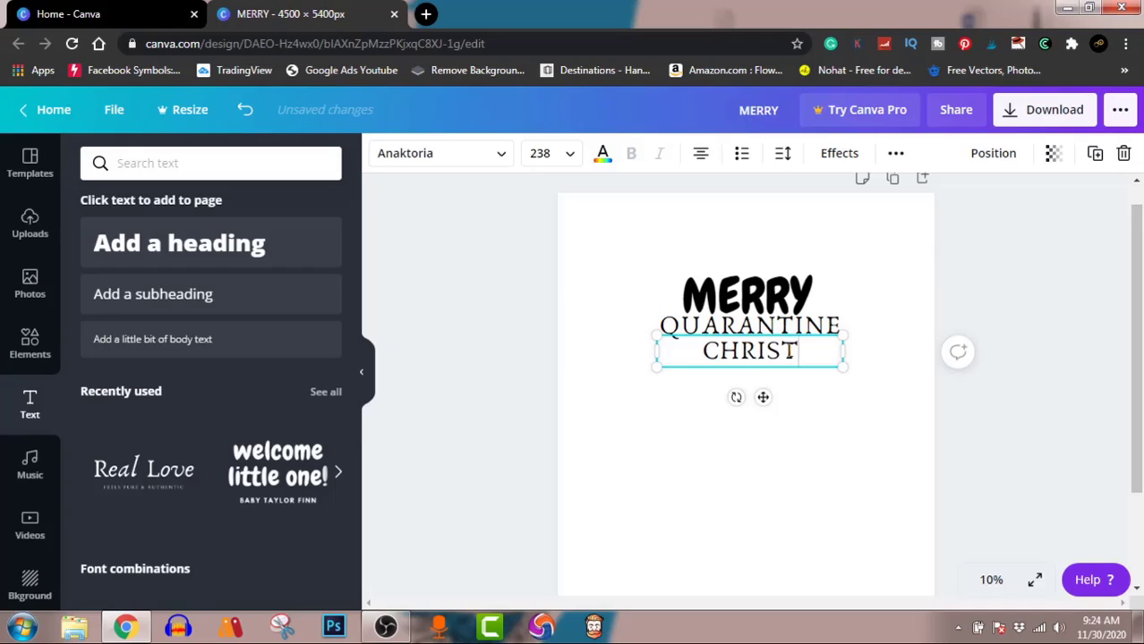
pyautogui.write('MAS')
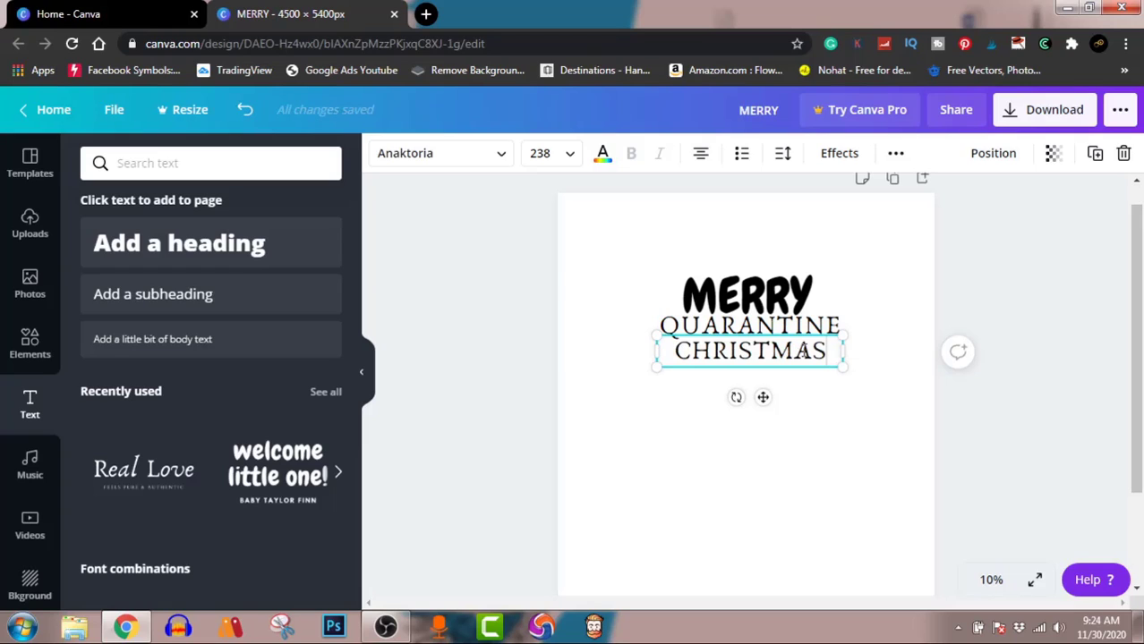
# Enlarge the CHRISTMAS text to font size 298 and center it directly under QUARANTINE
pyautogui.moveTo(839, 367); pyautogui.dragTo(867, 377)
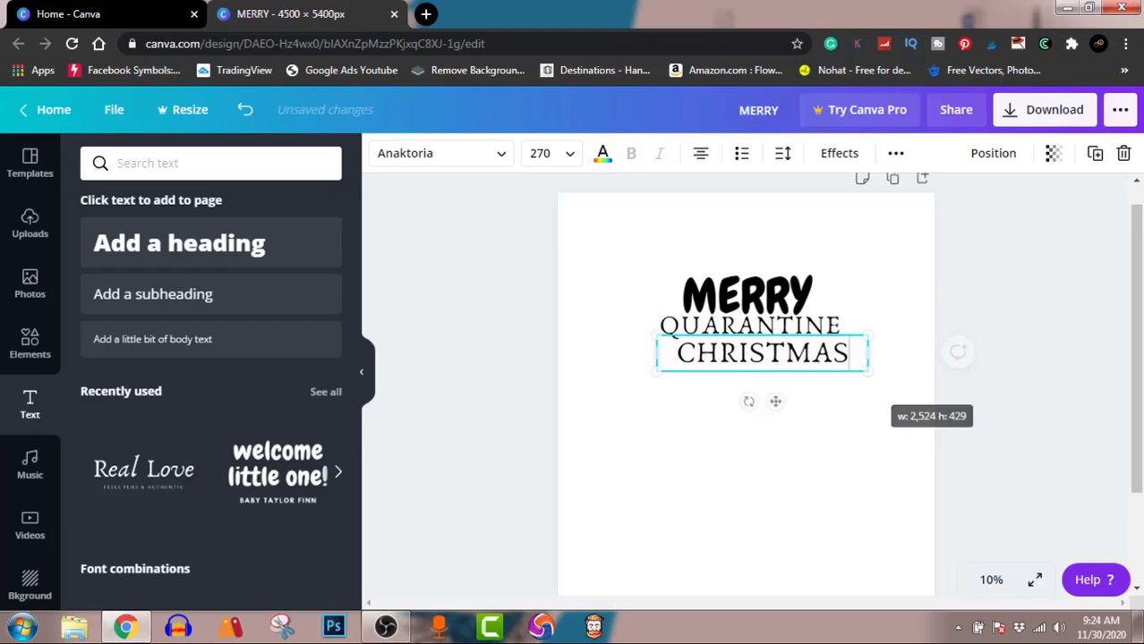
pyautogui.click(990, 329)
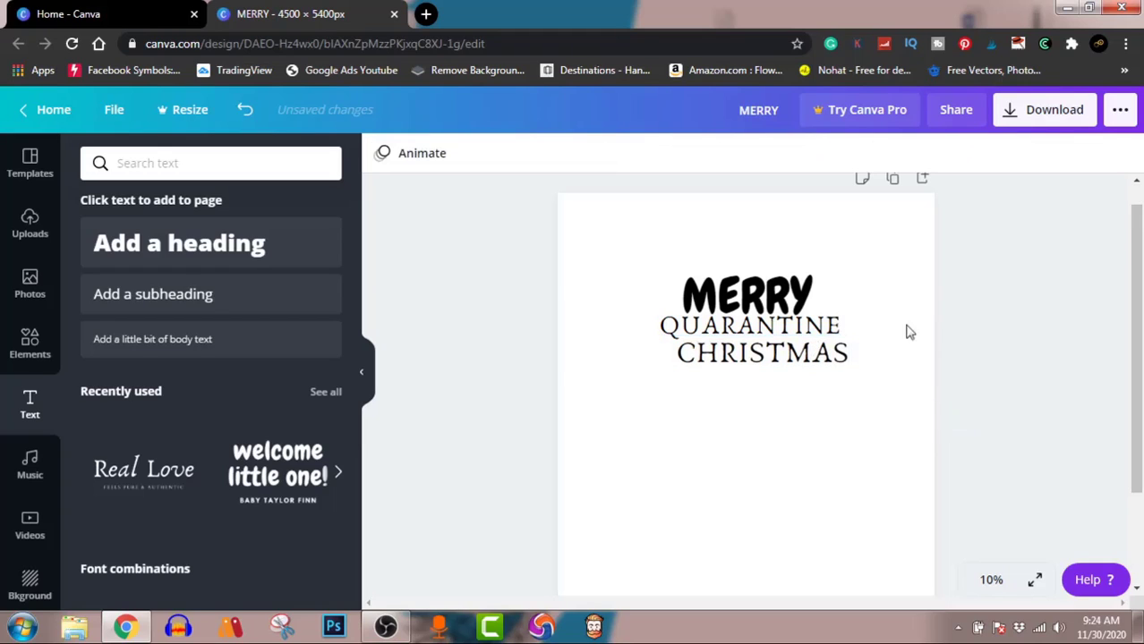
pyautogui.click(821, 344)
pyautogui.moveTo(821, 344)
pyautogui.mouseDown()
pyautogui.moveTo(797, 351)
pyautogui.moveTo(809, 349)
pyautogui.mouseUp()
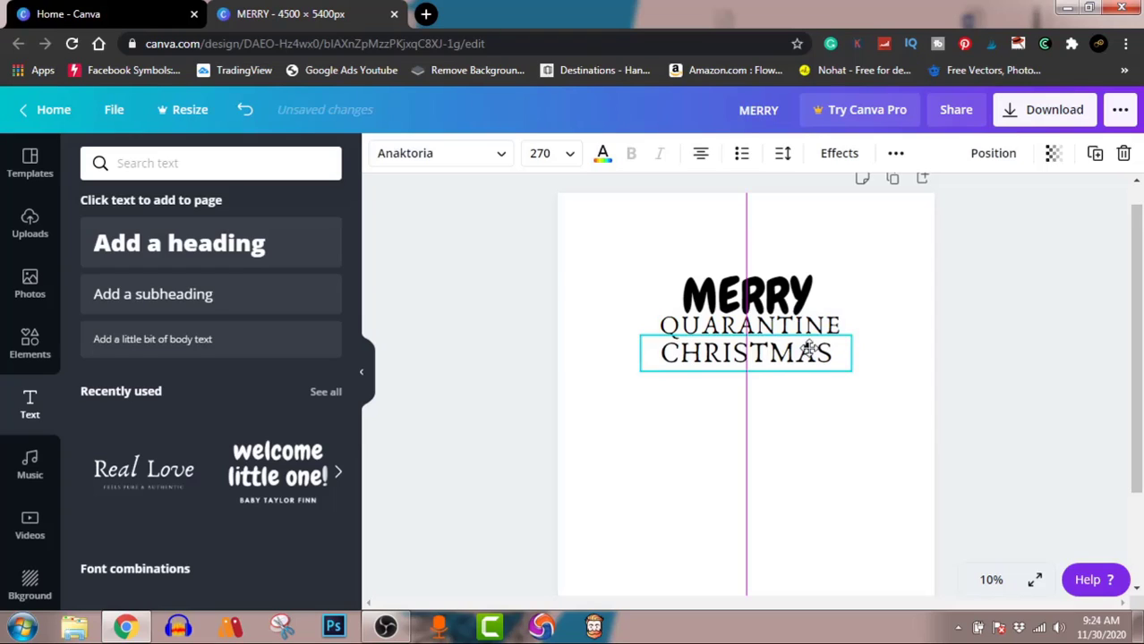
pyautogui.moveTo(809, 350)
pyautogui.mouseDown()
pyautogui.moveTo(868, 381)
pyautogui.moveTo(828, 356)
pyautogui.mouseUp()
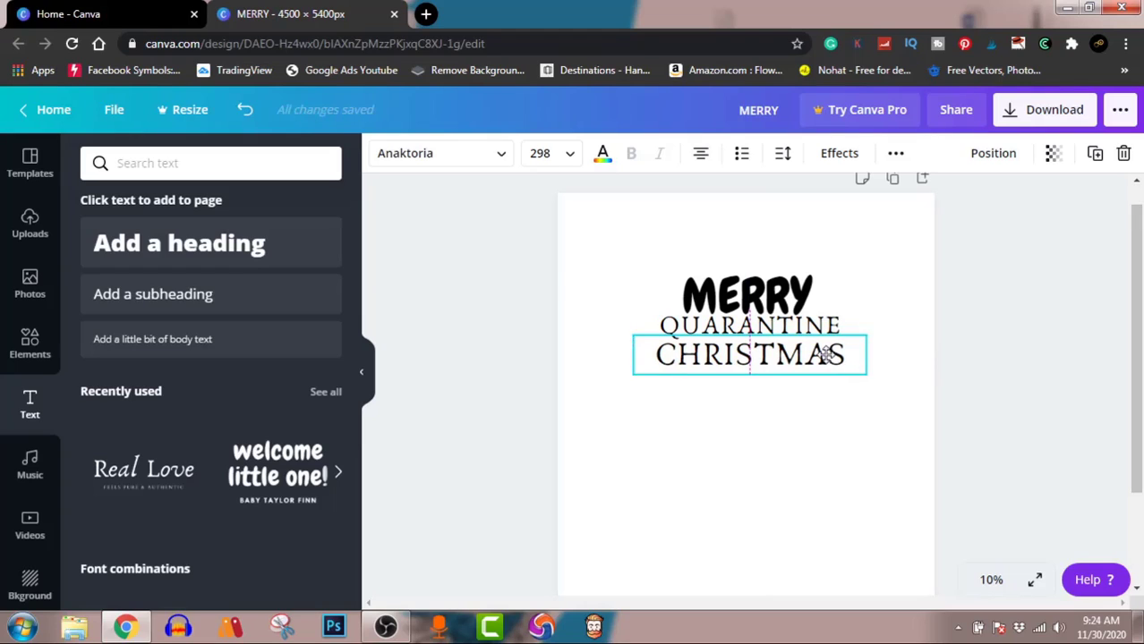
# Enlarge the MERRY text to font size 634, matching the width of CHRISTMAS, and center it just above QUARANTINE
pyautogui.click(782, 292)
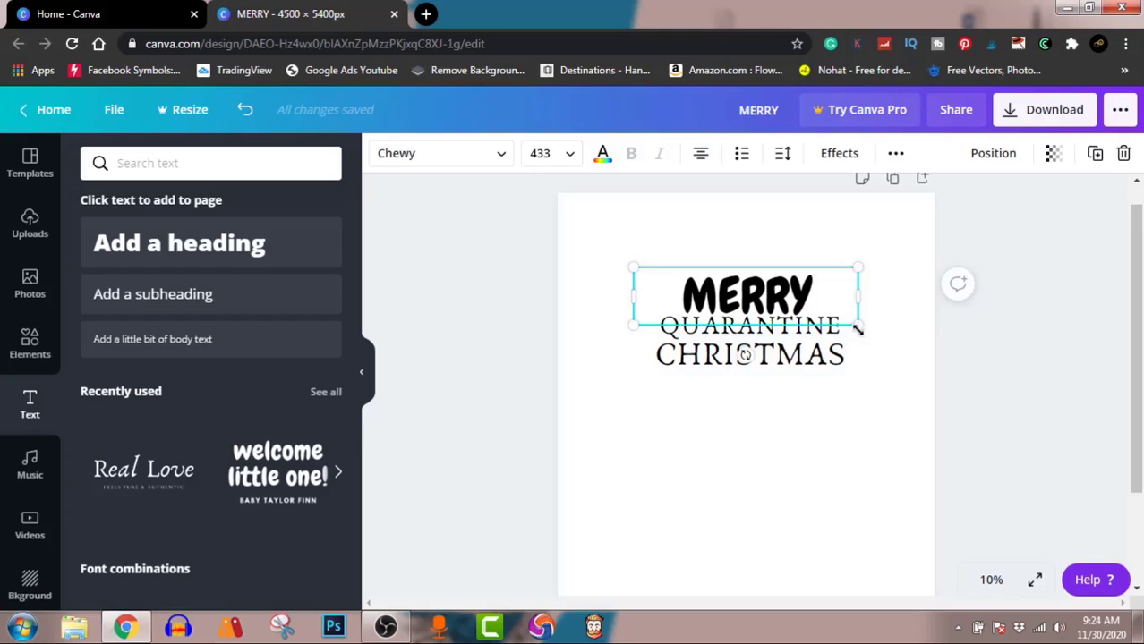
pyautogui.moveTo(857, 325); pyautogui.dragTo(945, 385)
pyautogui.moveTo(862, 295); pyautogui.dragTo(810, 267)
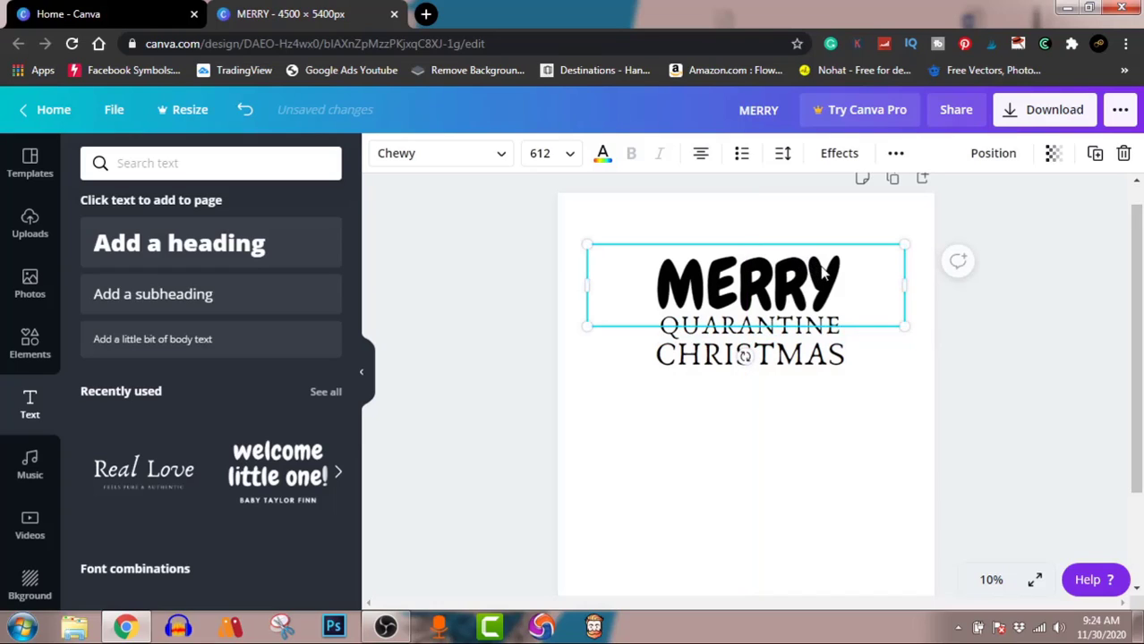
pyautogui.moveTo(903, 327); pyautogui.dragTo(915, 330)
pyautogui.moveTo(799, 289); pyautogui.dragTo(794, 285)
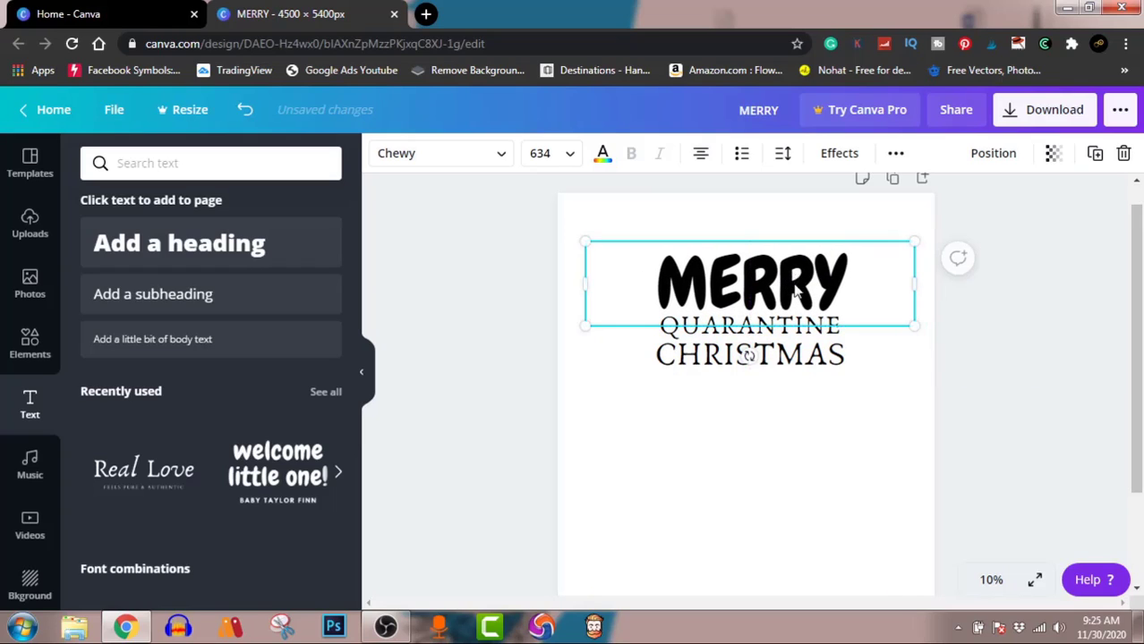
pyautogui.click(1075, 400)
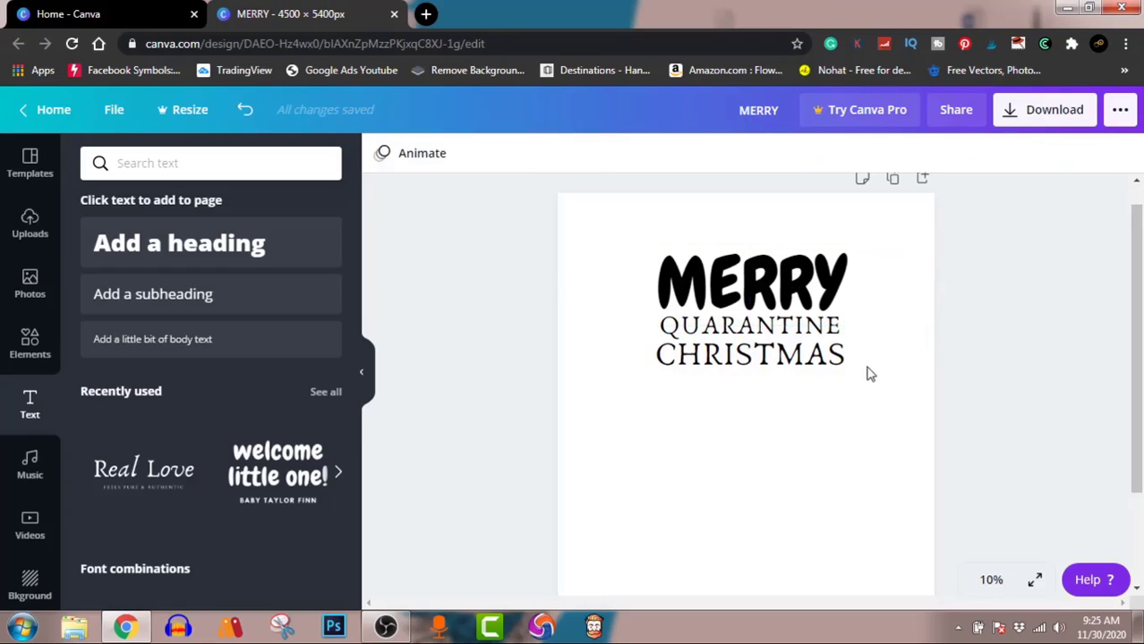
# Duplicate MERRY beneath CHRISTMAS and replace the copy's text with two 2s separated by gaps for the zeros of 2020
pyautogui.click(768, 279)
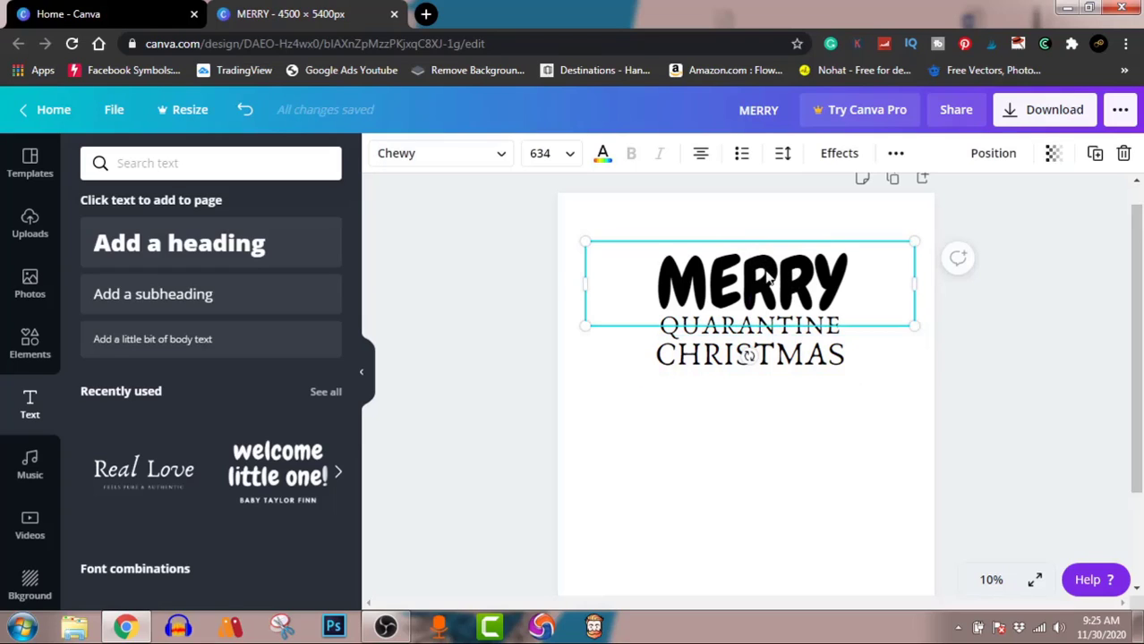
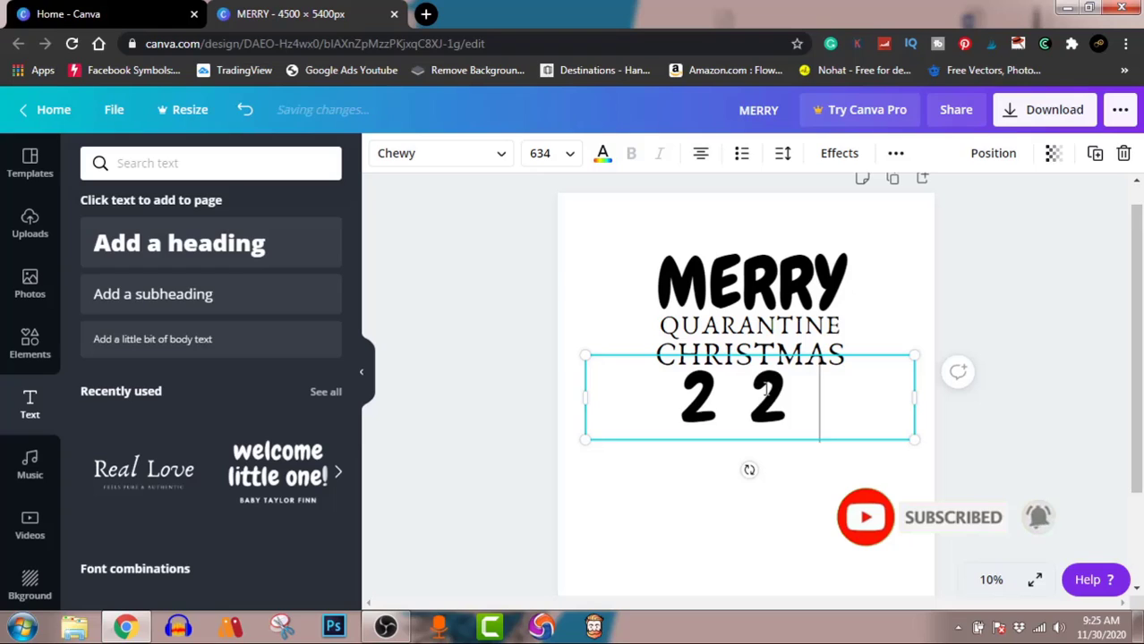
pyautogui.click(1004, 331)
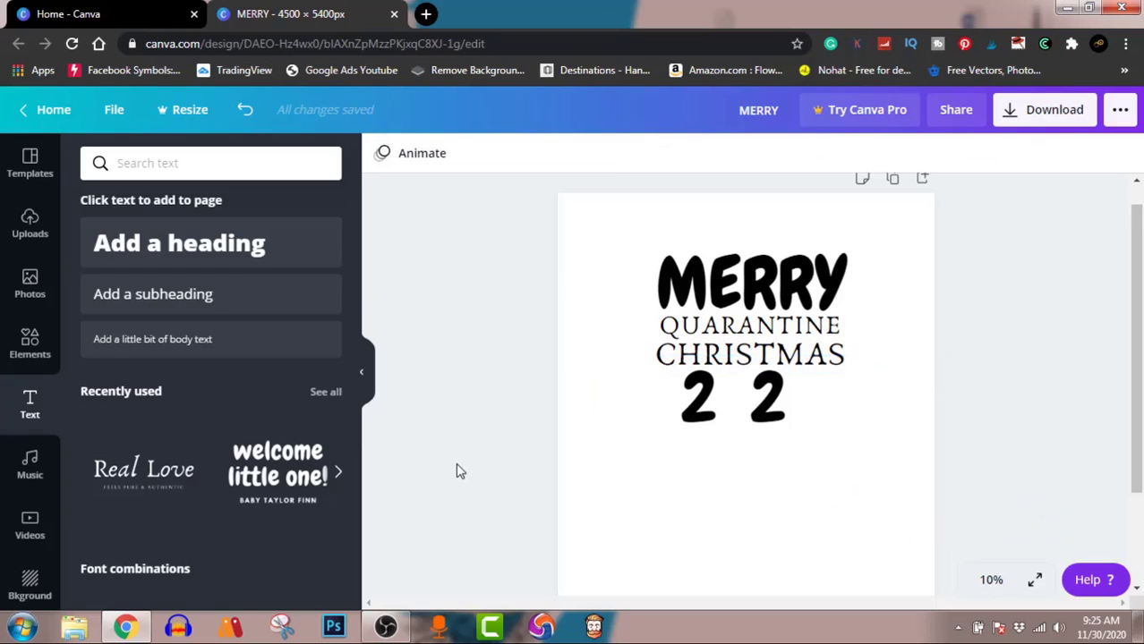
# Search the elements for "mask" and place the free green face mask, reduced, right after the second 2
pyautogui.click(31, 353)
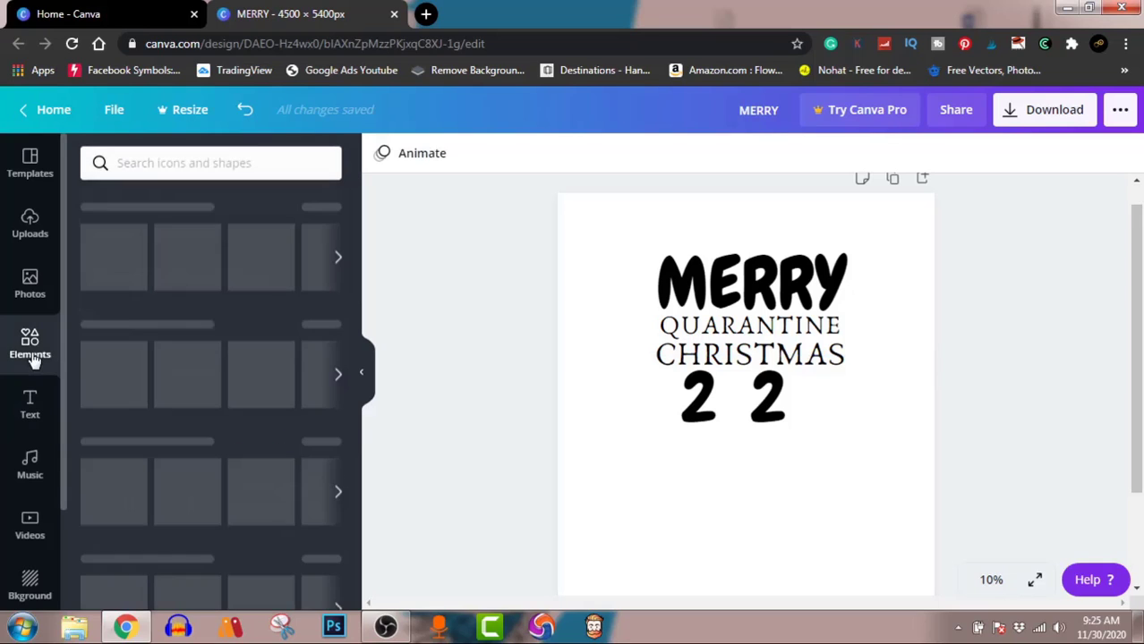
pyautogui.click(153, 163)
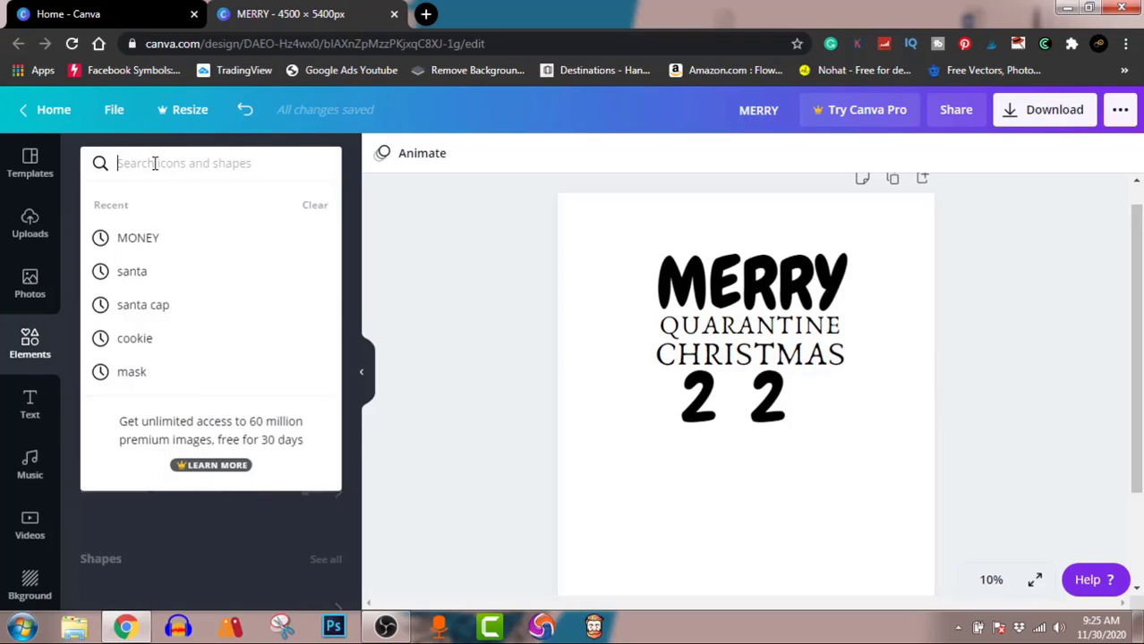
pyautogui.click(63, 430)
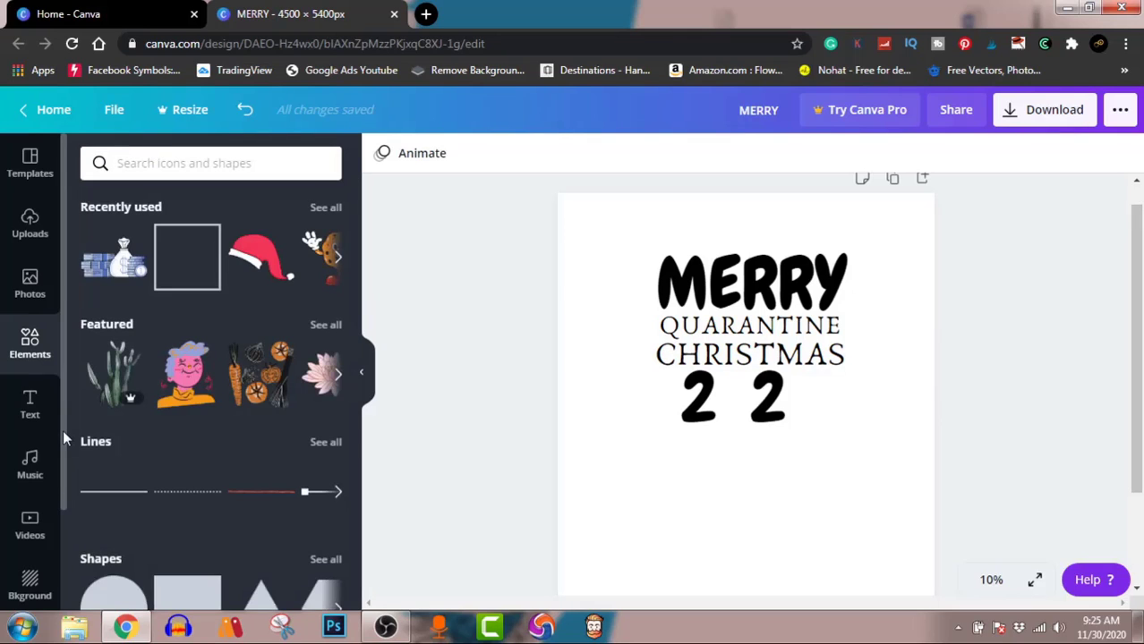
pyautogui.click(338, 260)
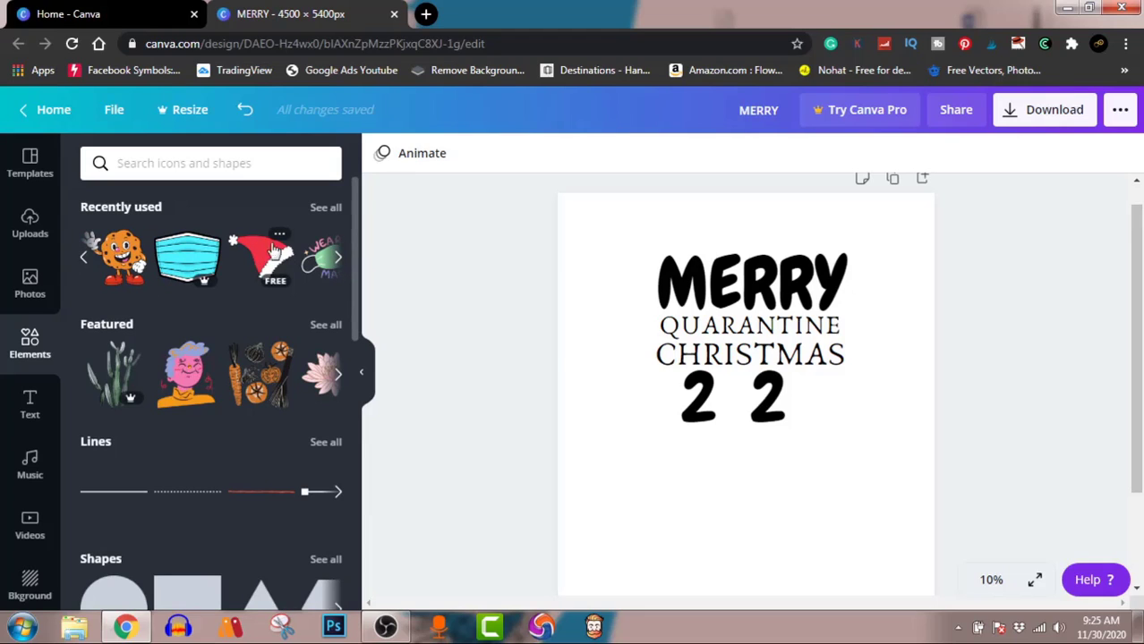
pyautogui.click(165, 164)
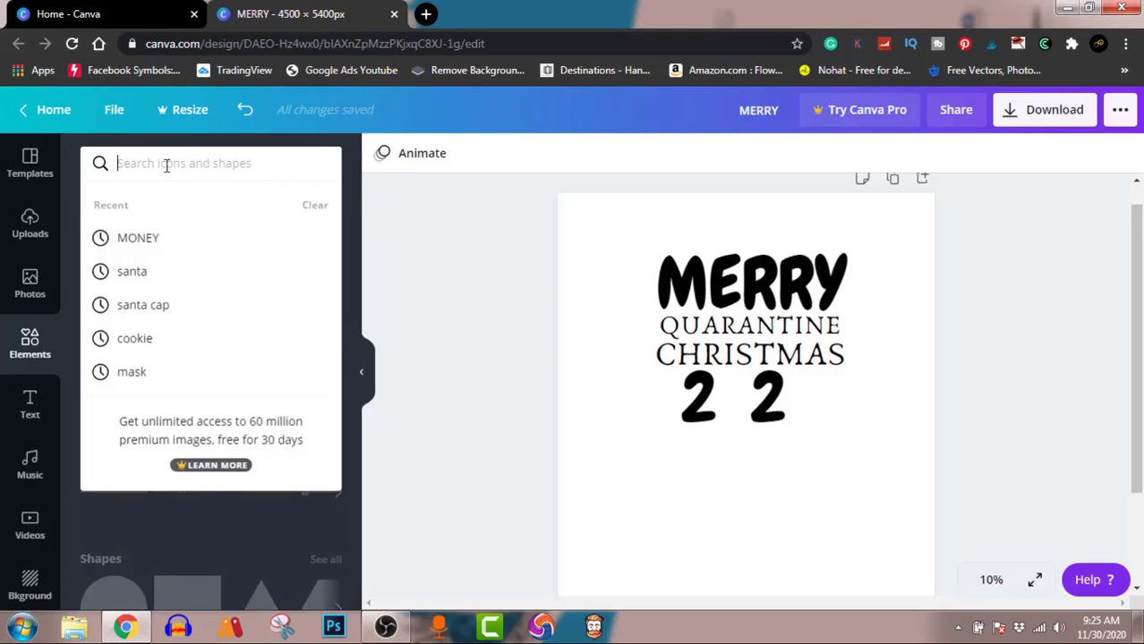
pyautogui.click(133, 373)
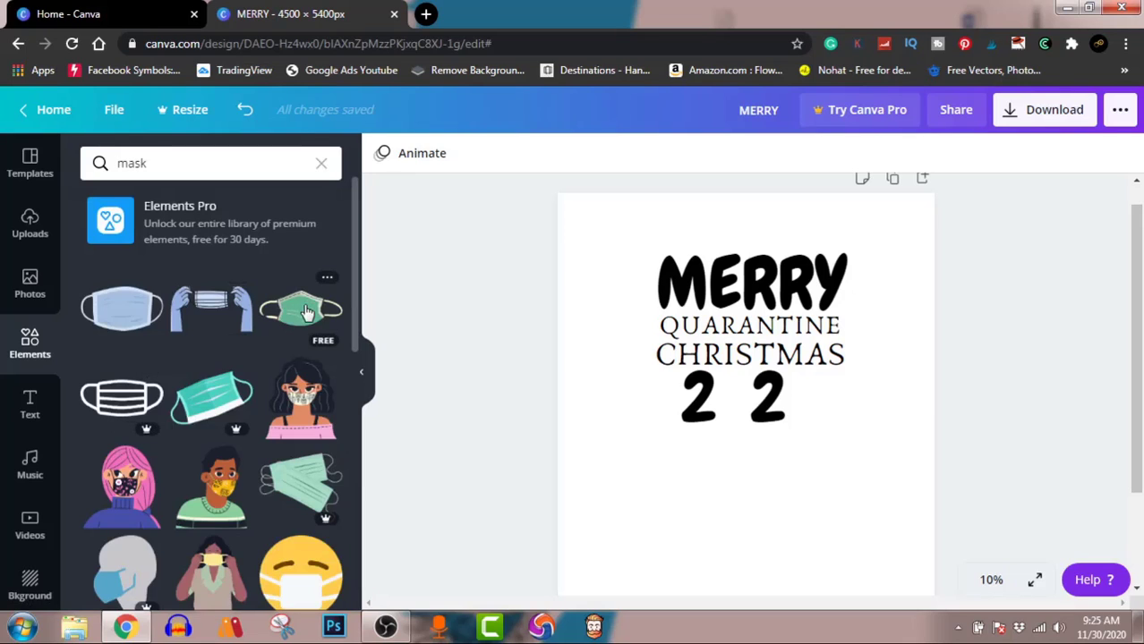
pyautogui.click(307, 313)
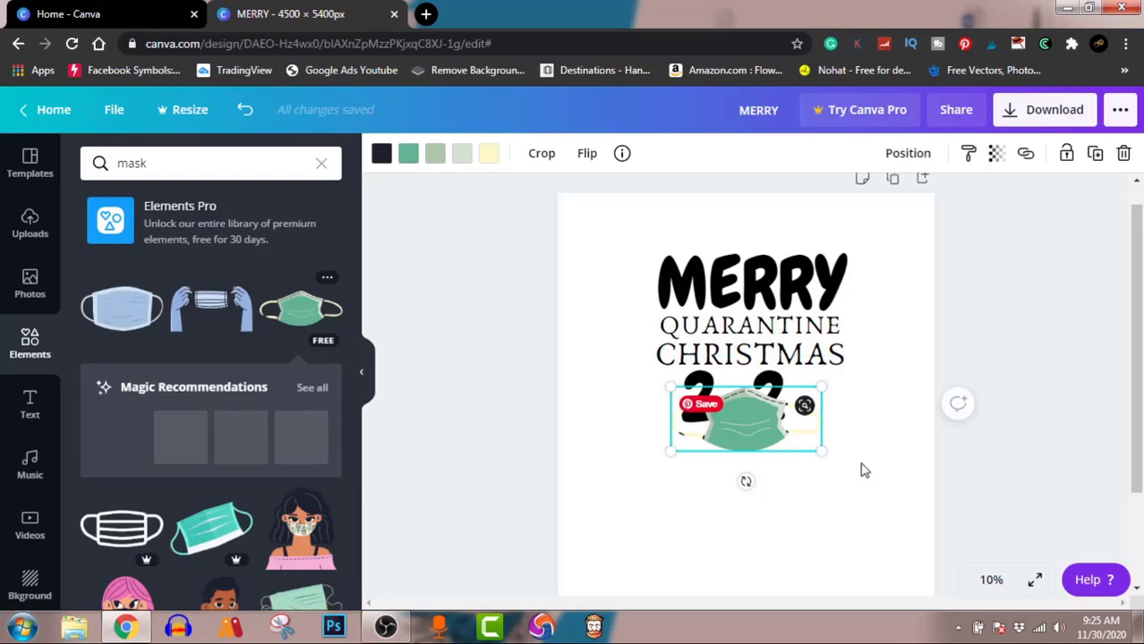
pyautogui.moveTo(820, 452); pyautogui.dragTo(814, 395)
pyautogui.click(1063, 317)
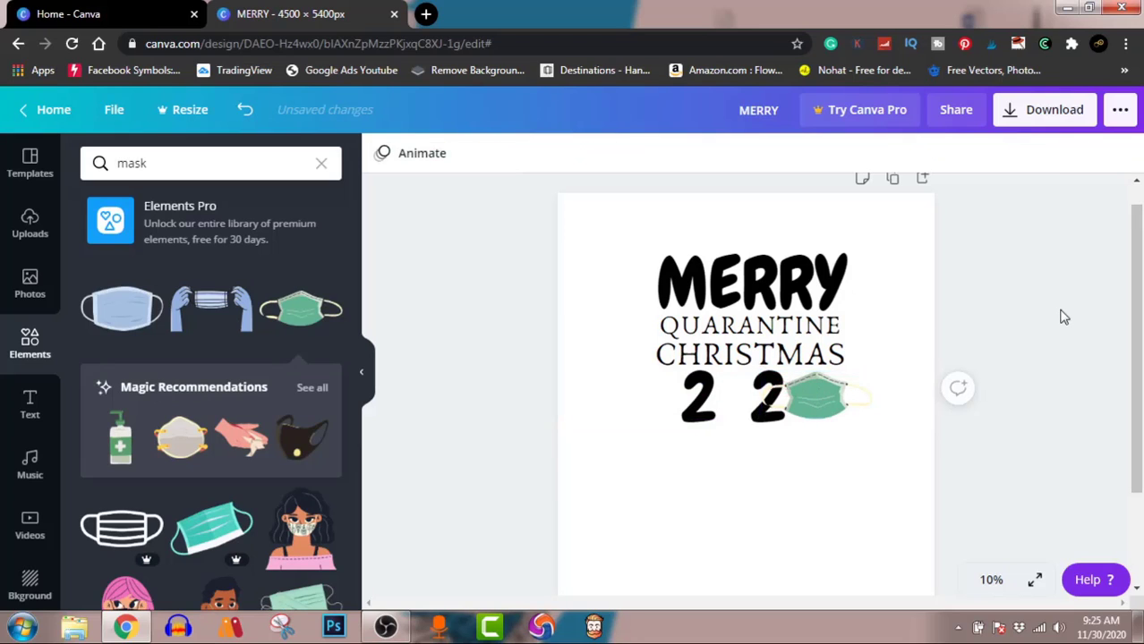
# Search the elements for "christmas" and place the free Santa face, shrunk to digit size, between the two 2s
pyautogui.click(204, 164)
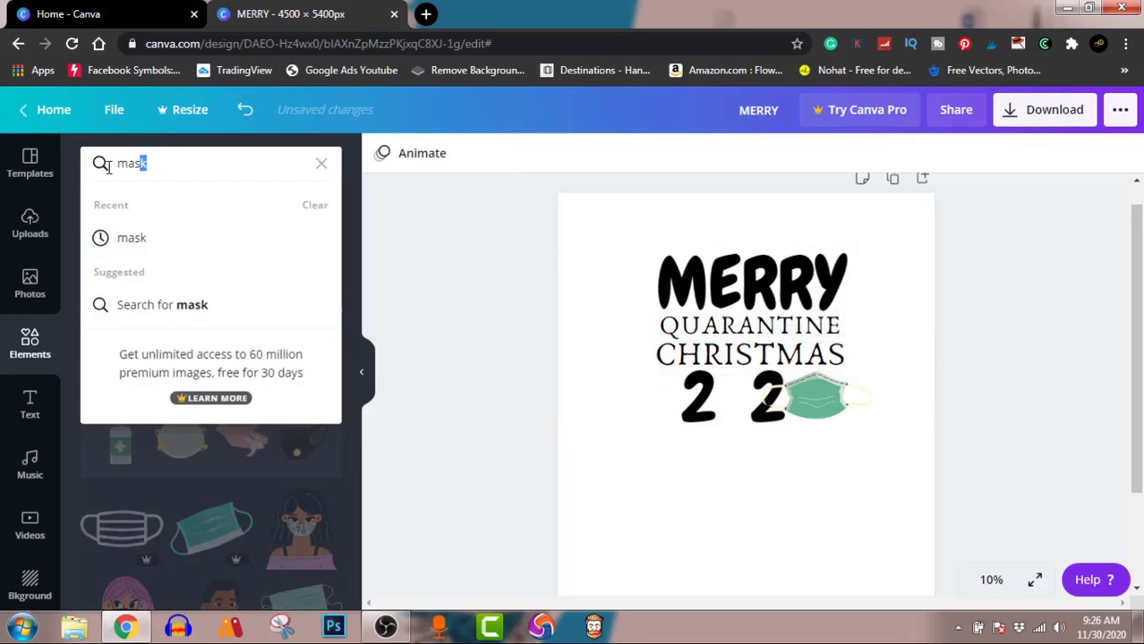
pyautogui.moveTo(143, 164); pyautogui.dragTo(103, 167)
pyautogui.write('chri')
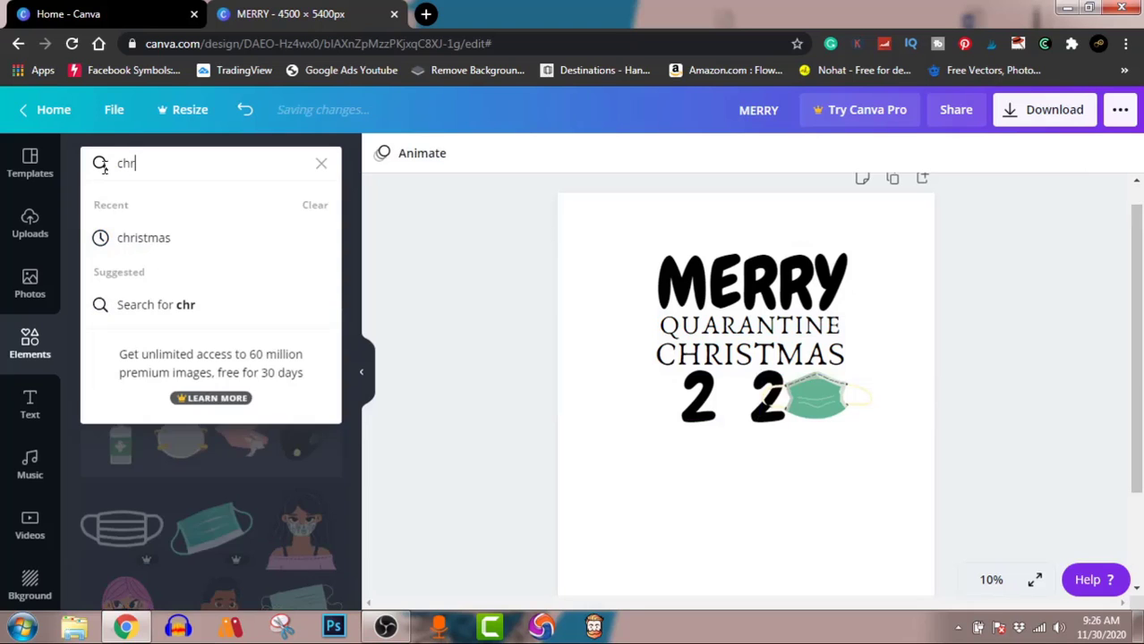
pyautogui.click(152, 239)
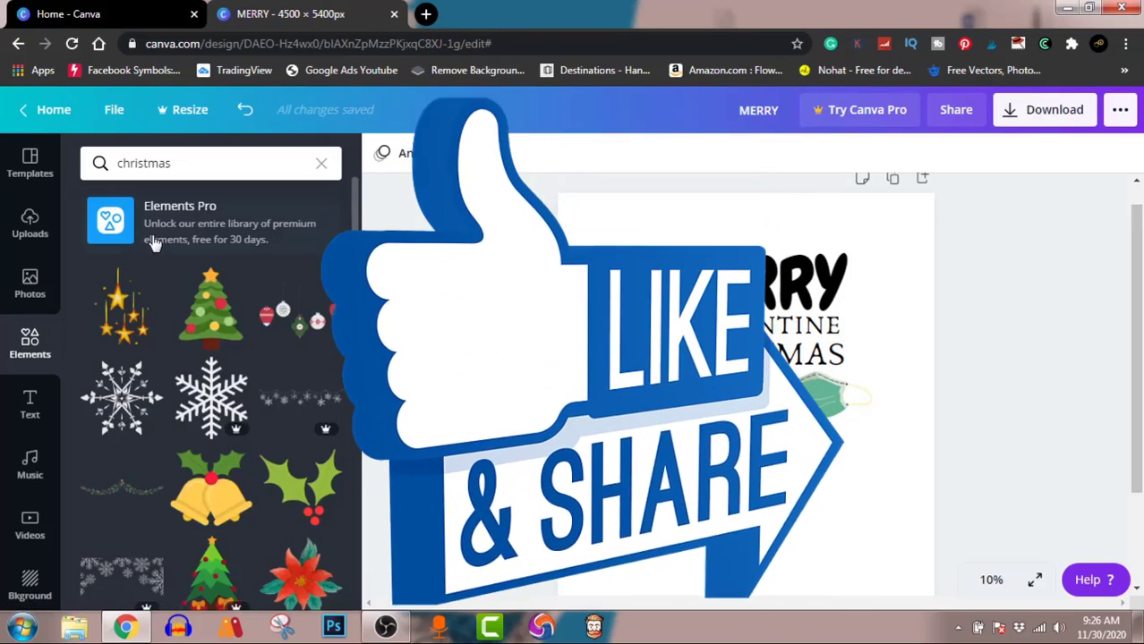
pyautogui.scroll(-5, 165, 300)
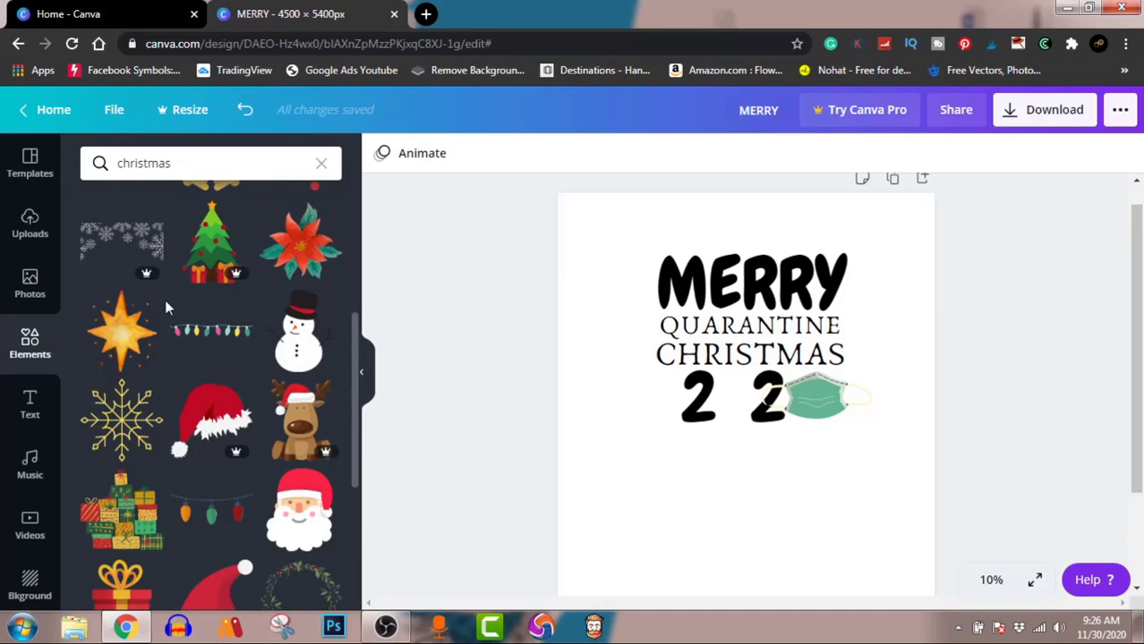
pyautogui.click(299, 519)
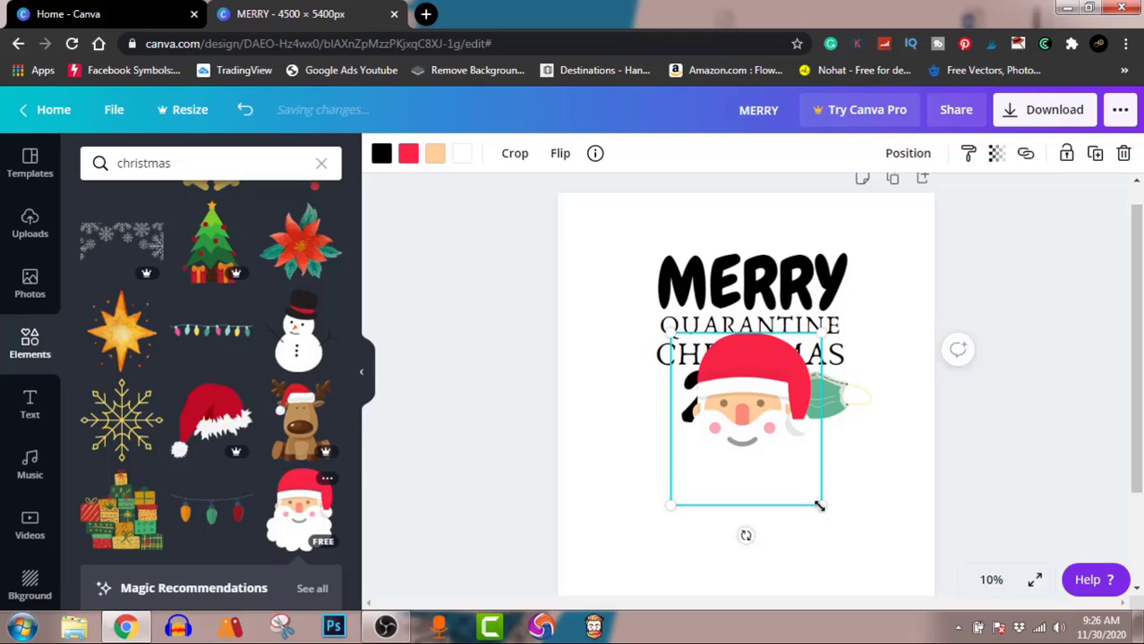
pyautogui.moveTo(812, 500); pyautogui.dragTo(734, 385)
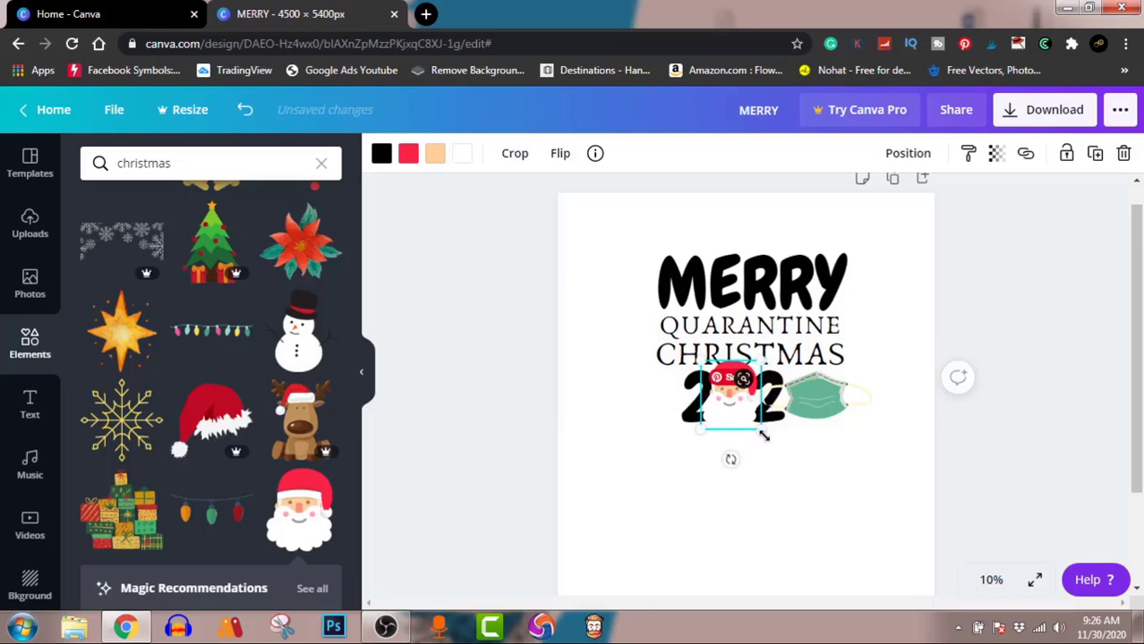
pyautogui.moveTo(762, 430); pyautogui.dragTo(730, 402)
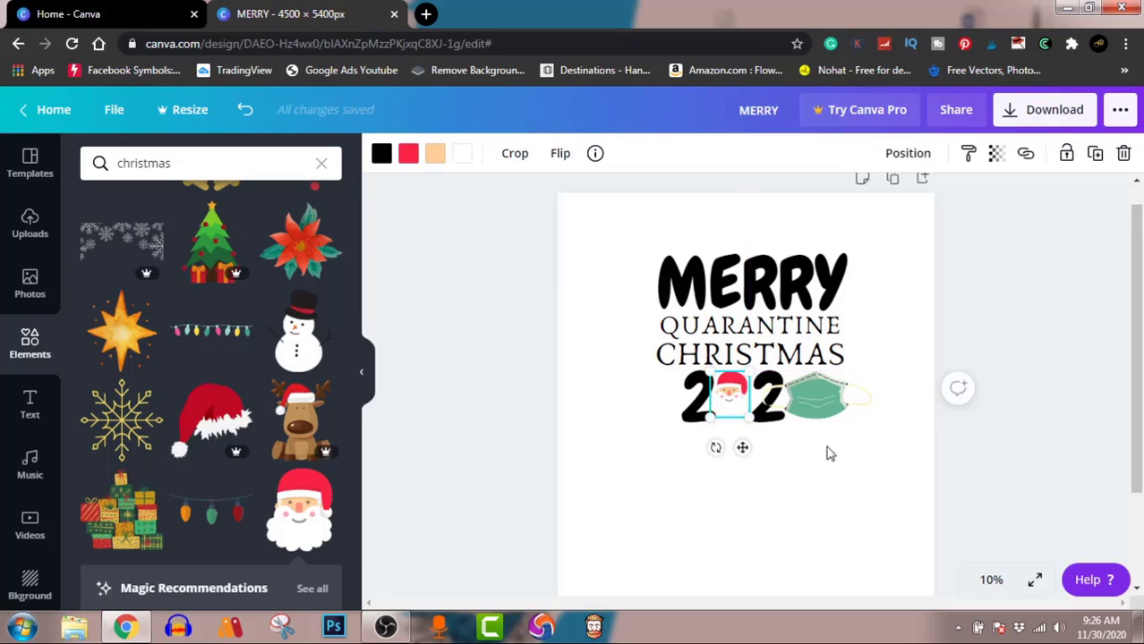
pyautogui.click(1069, 469)
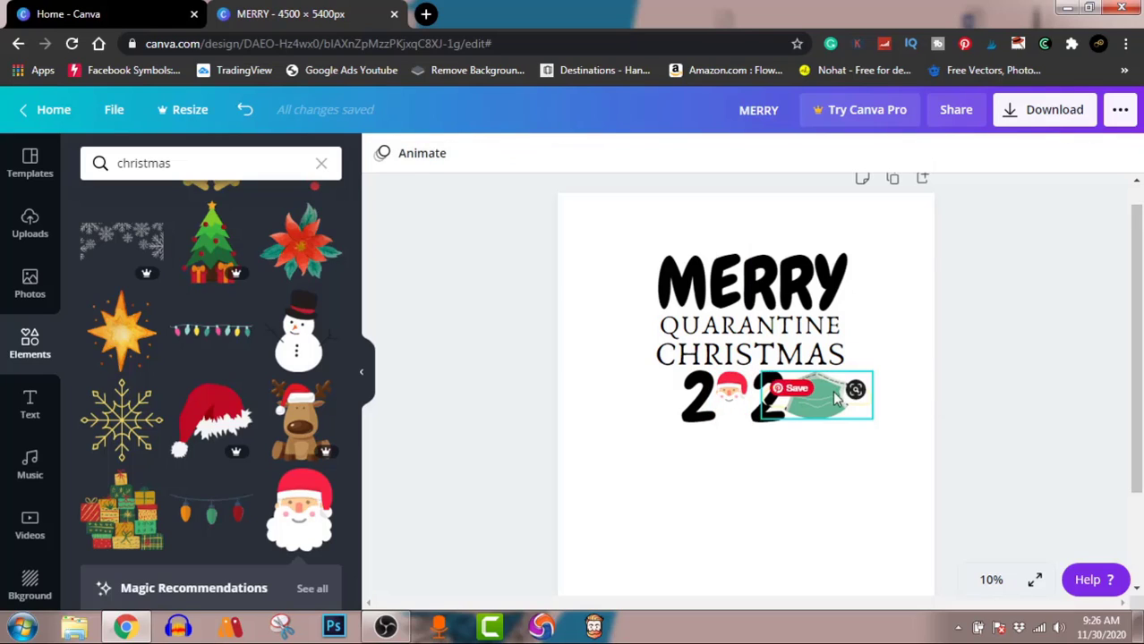
# Group the two 2s, Santa face and mask, enlarge the group slightly, and align its left edge with CHRISTMAS above
pyautogui.click(772, 407)
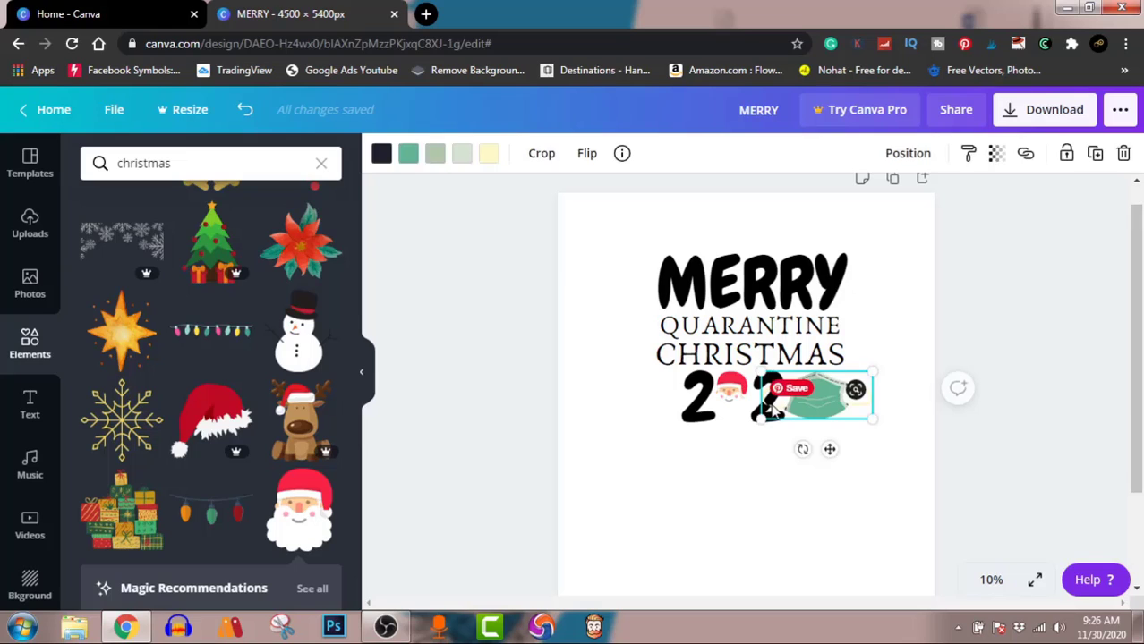
pyautogui.keyDown('shift'); pyautogui.click(730, 399); pyautogui.keyUp('shift')
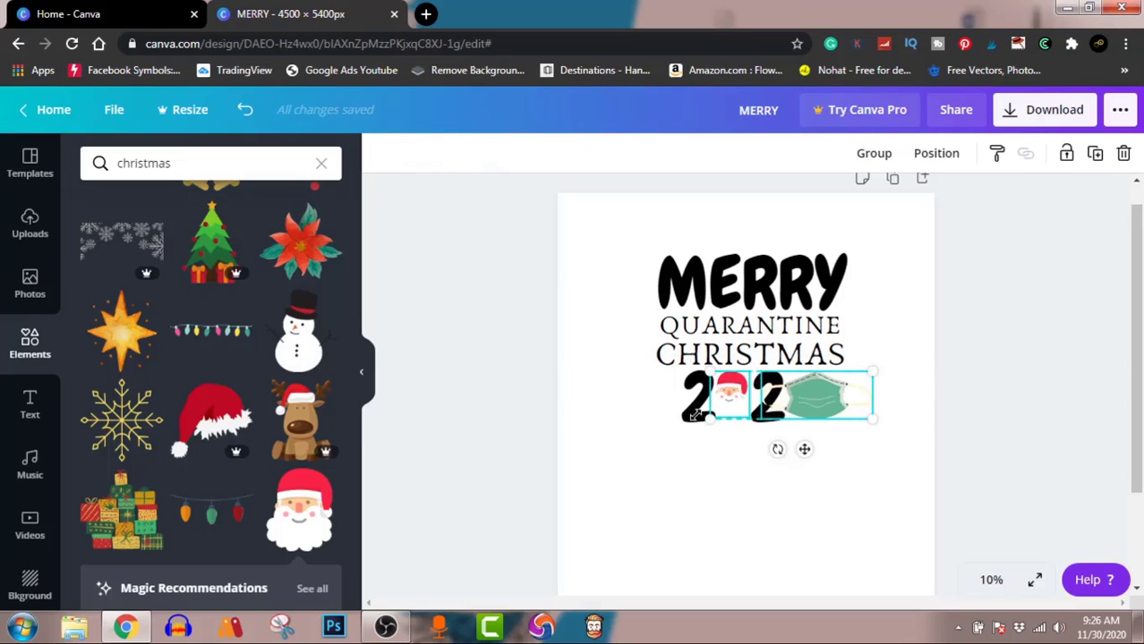
pyautogui.keyDown('shift'); pyautogui.click(695, 411); pyautogui.keyUp('shift')
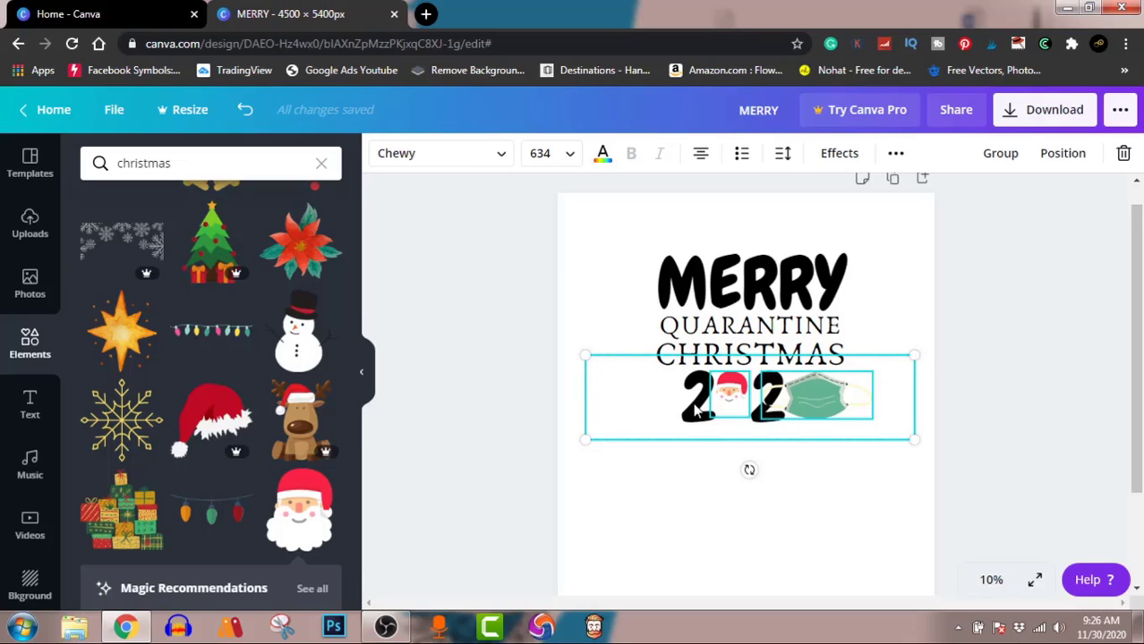
pyautogui.click(1009, 154)
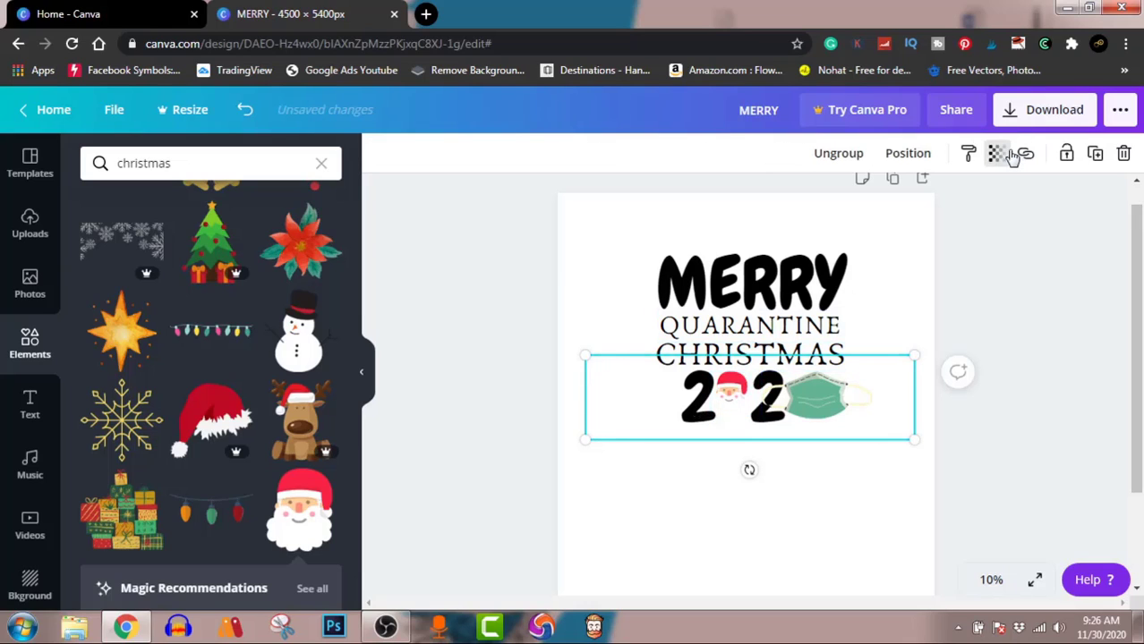
pyautogui.moveTo(912, 437); pyautogui.dragTo(934, 468)
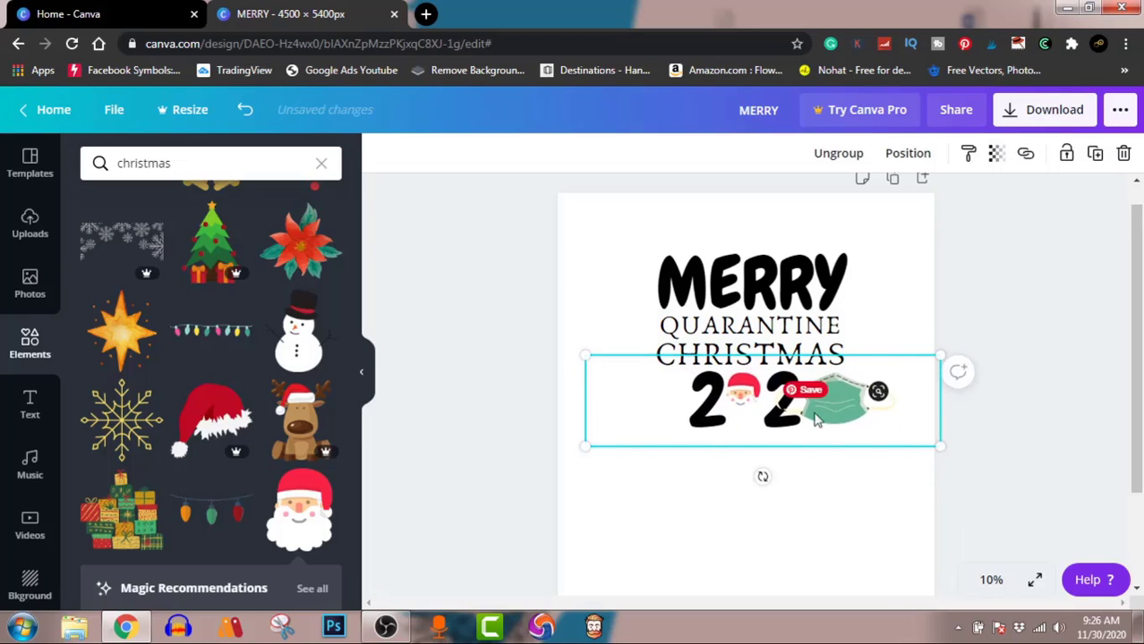
pyautogui.moveTo(816, 421)
pyautogui.mouseDown()
pyautogui.moveTo(784, 415)
pyautogui.moveTo(800, 421)
pyautogui.mouseUp()
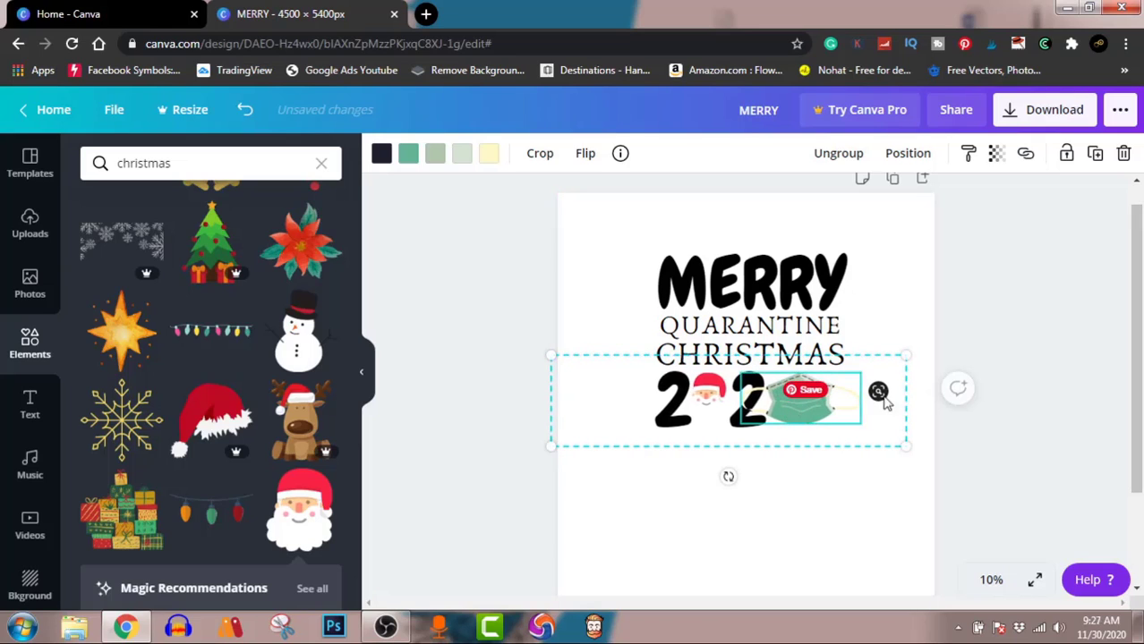
pyautogui.click(1034, 401)
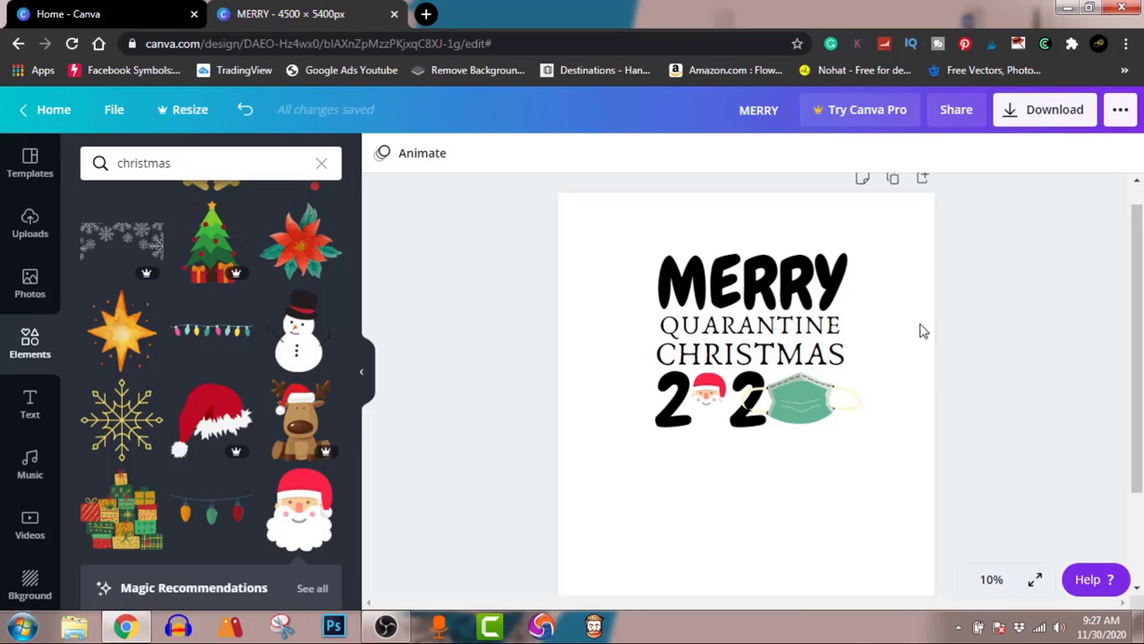
# Add the free holly leaves with red berries, shrink them, and place them over the upper end of the Y in MERRY
pyautogui.scroll(2, 243, 395)
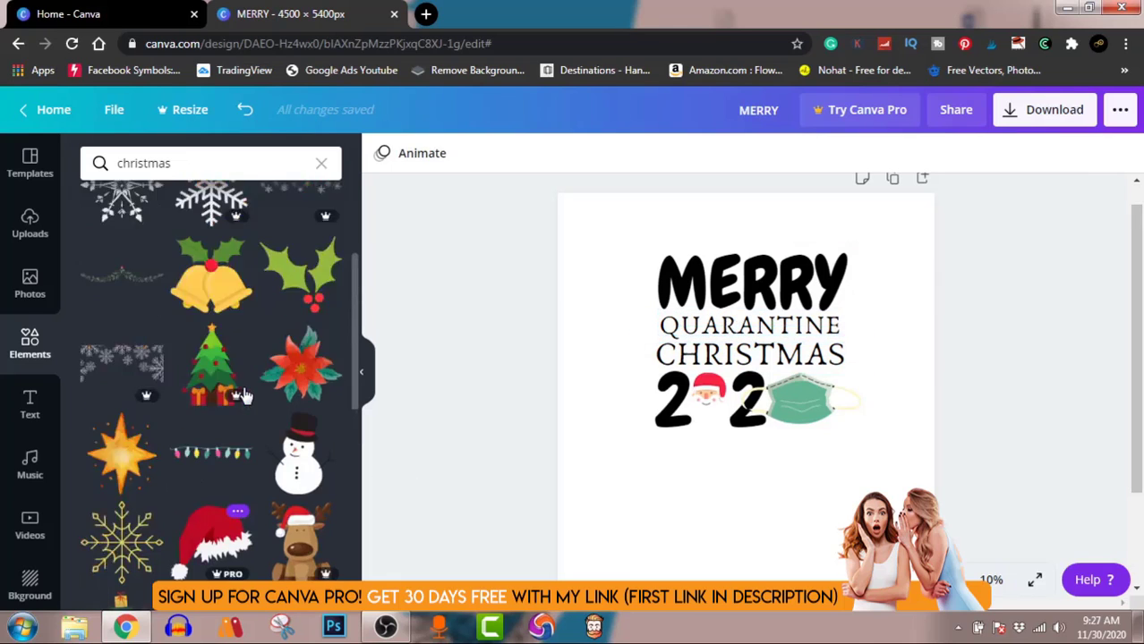
pyautogui.scroll(3, 243, 396)
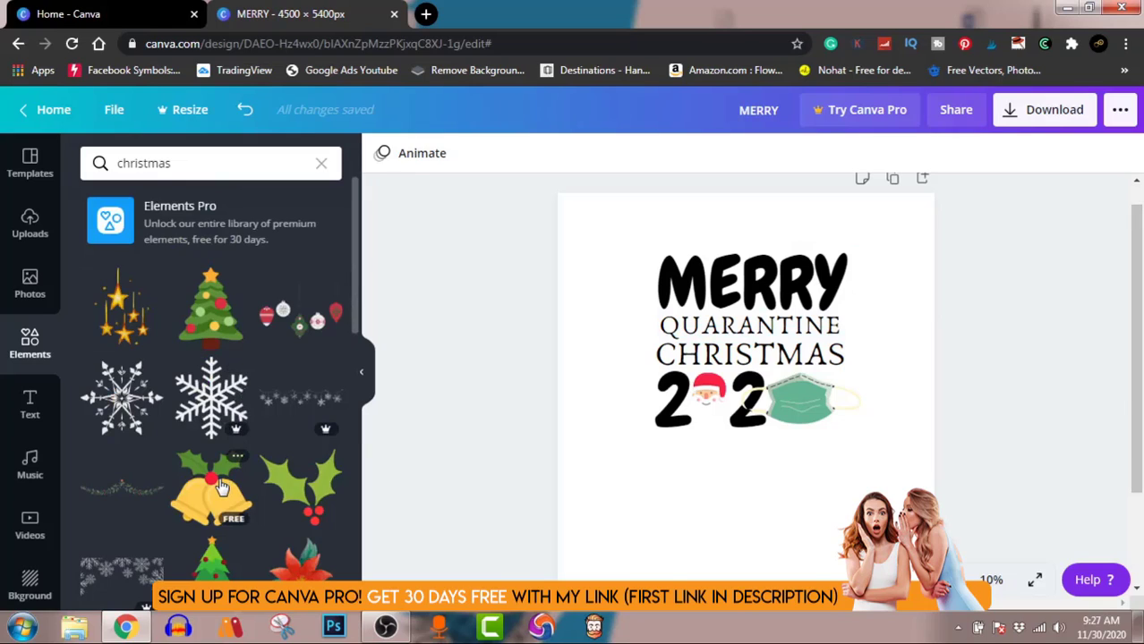
pyautogui.click(313, 491)
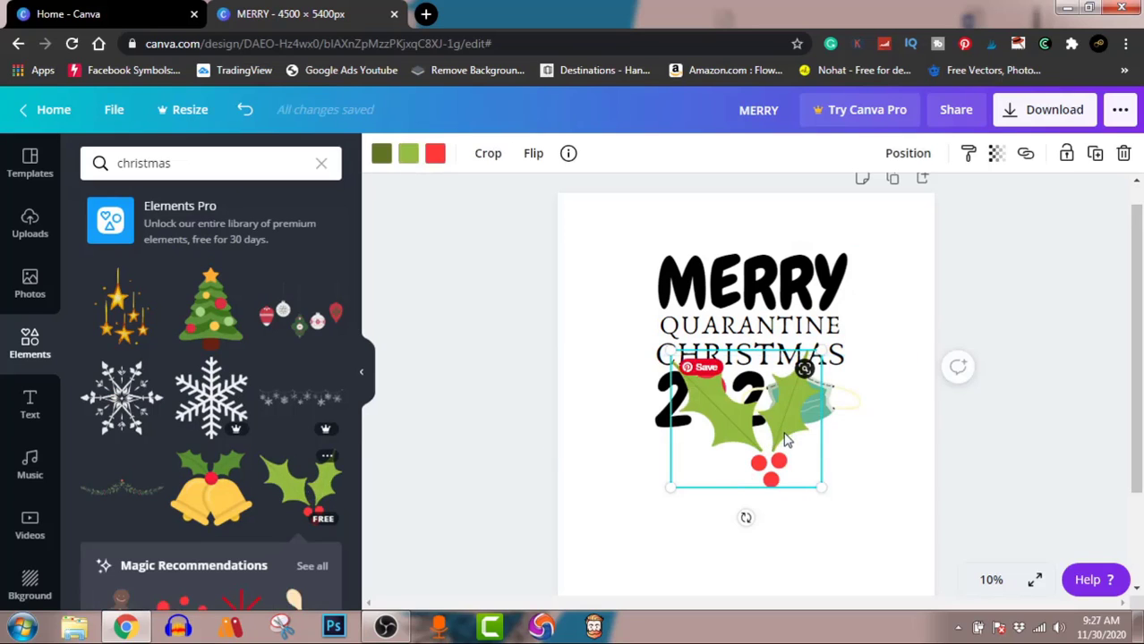
pyautogui.moveTo(775, 436); pyautogui.dragTo(864, 282)
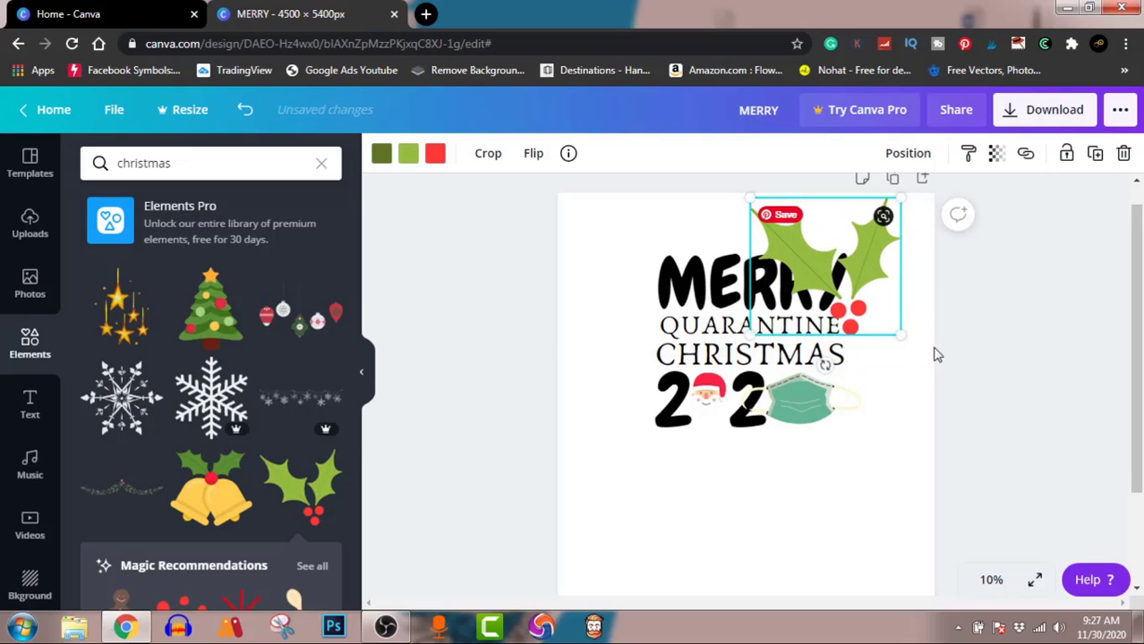
pyautogui.moveTo(900, 335); pyautogui.dragTo(844, 239)
pyautogui.click(1029, 308)
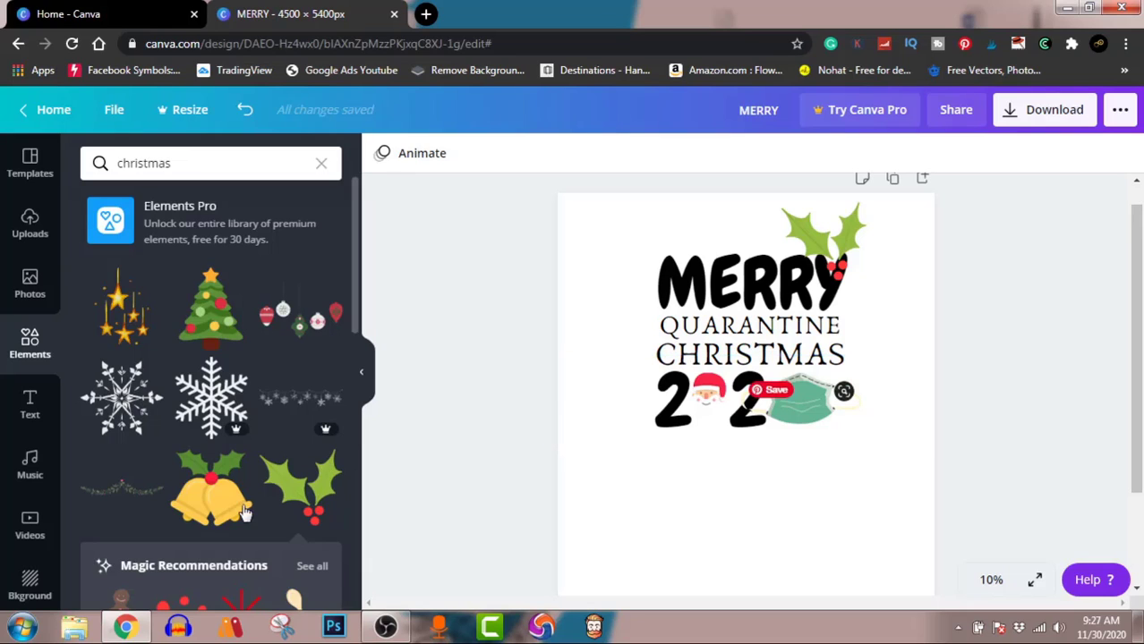
# Add the free golden bells, shrink them to about half size, and place them at the upper left of the M in MERRY
pyautogui.click(211, 488)
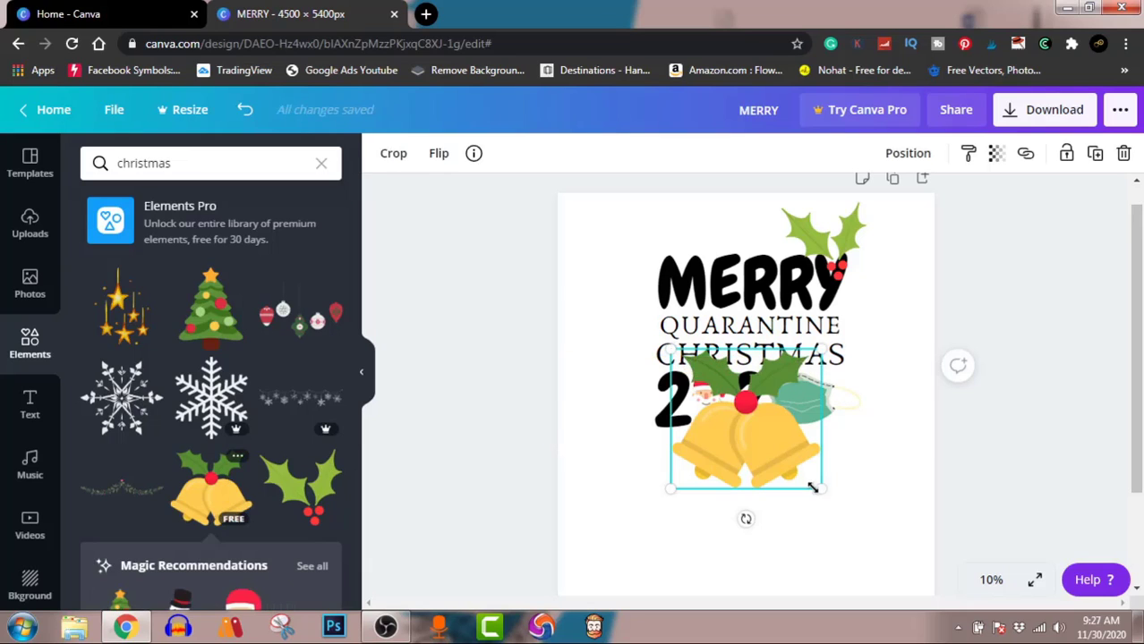
pyautogui.moveTo(821, 489); pyautogui.dragTo(751, 422)
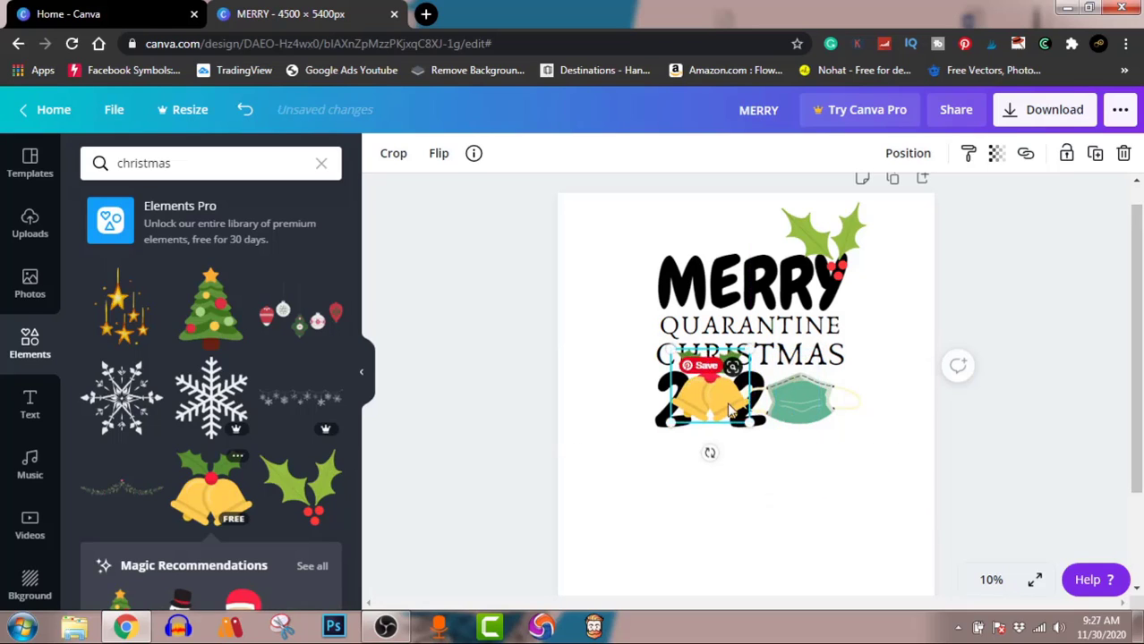
pyautogui.moveTo(685, 354); pyautogui.dragTo(653, 270)
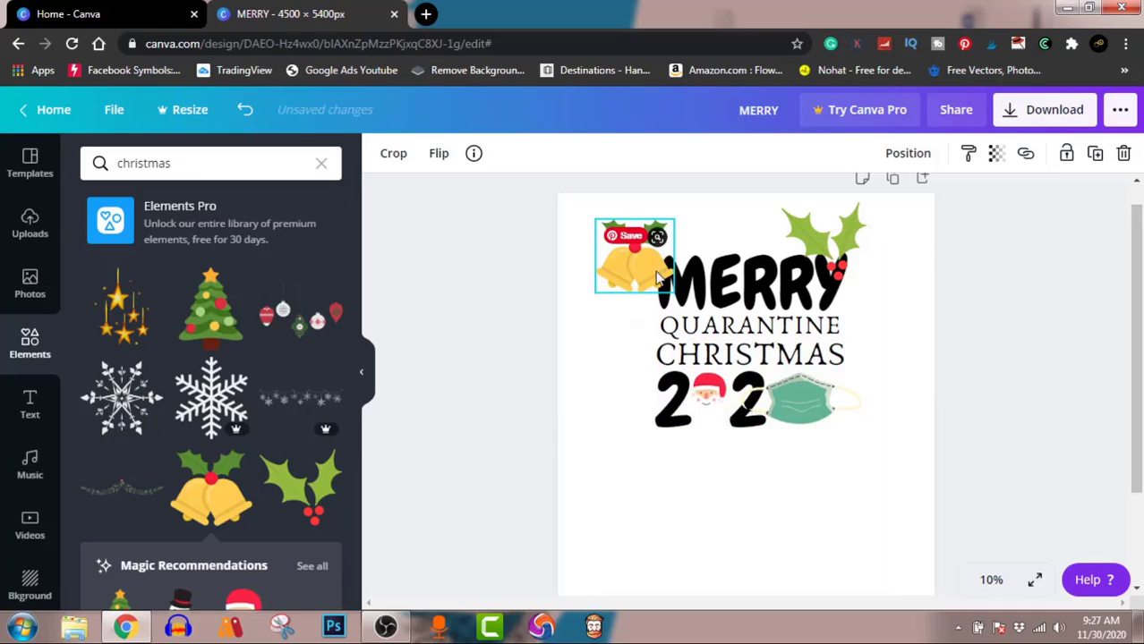
pyautogui.click(1047, 504)
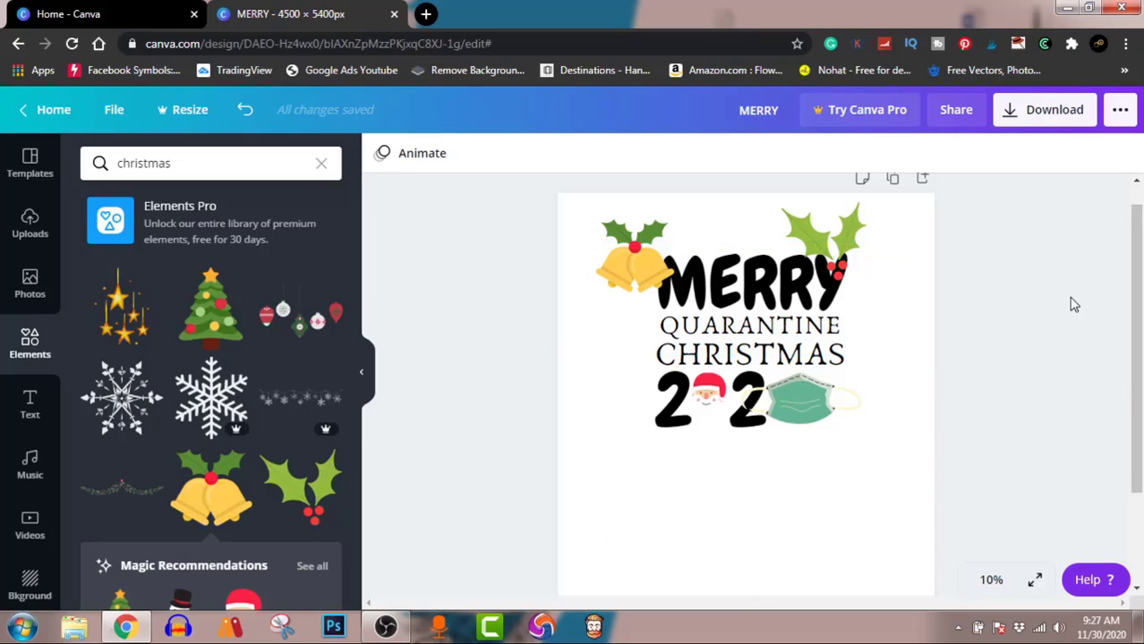
# Download the design as a PNG and dismiss the Content Planner promotion
pyautogui.click(1047, 113)
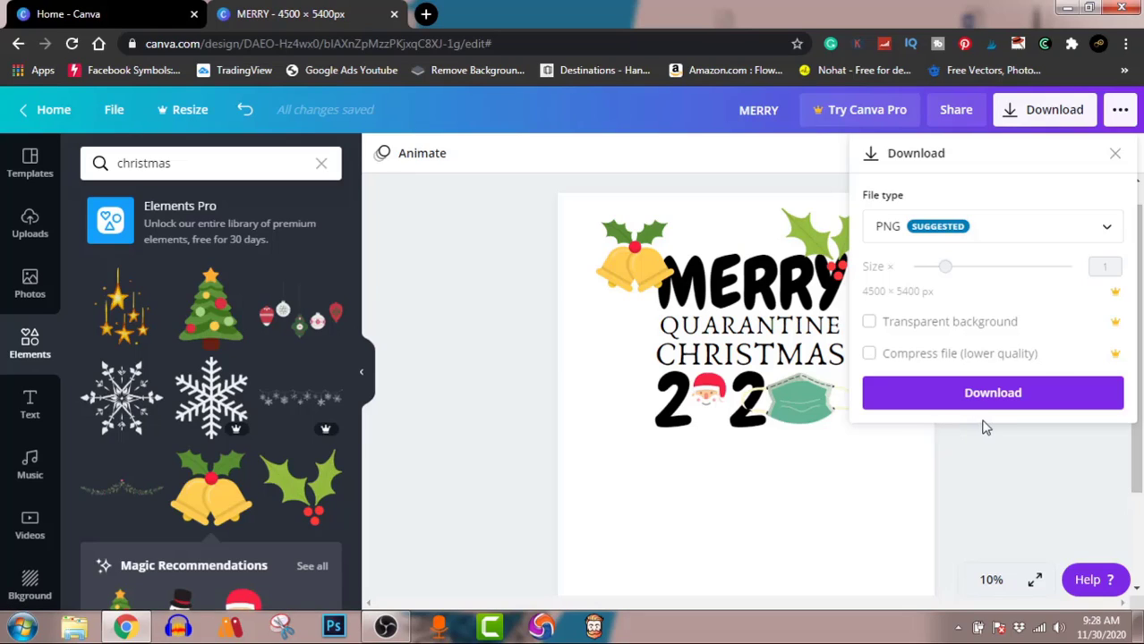
pyautogui.click(992, 394)
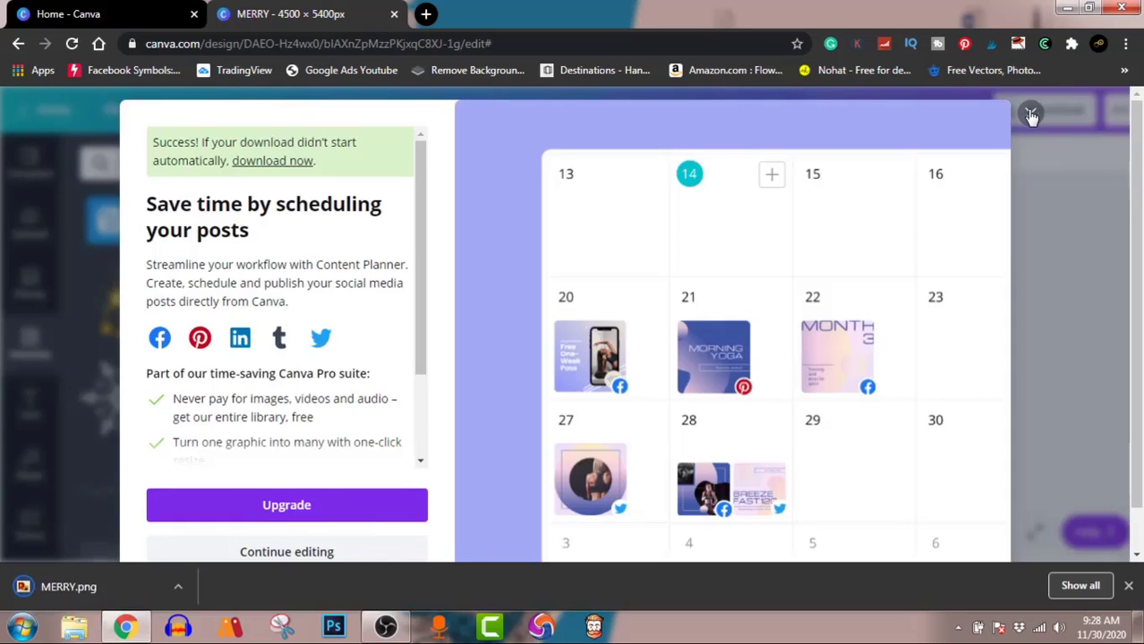
pyautogui.click(1031, 117)
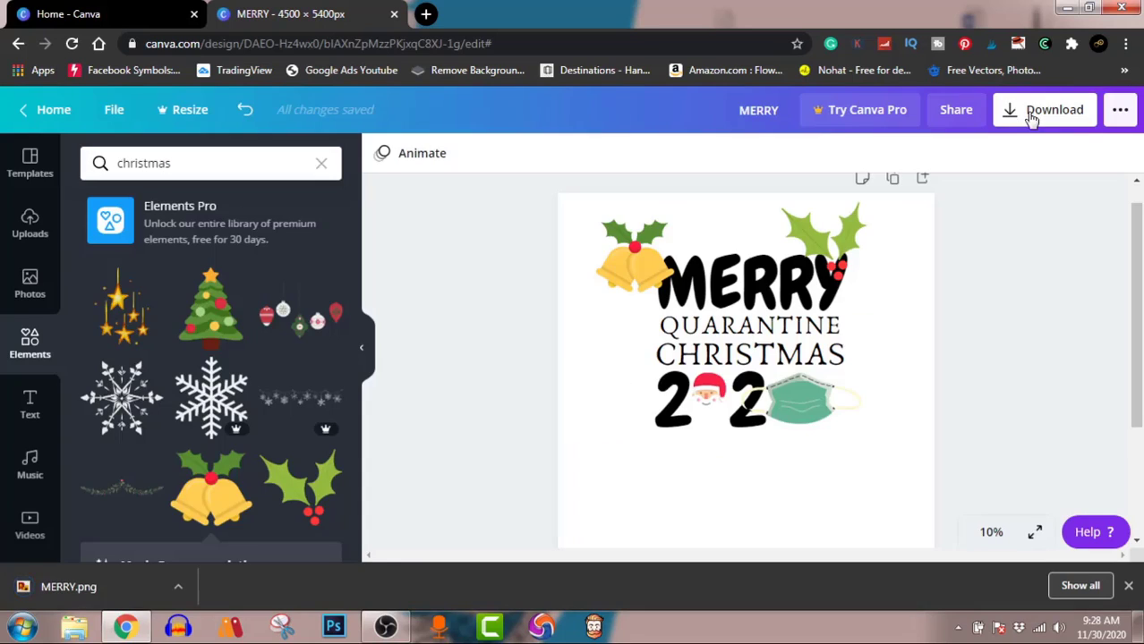
# Show the downloaded MERRY.png in its folder and open it in the photo viewer to check the design
pyautogui.click(179, 588)
pyautogui.click(249, 524)
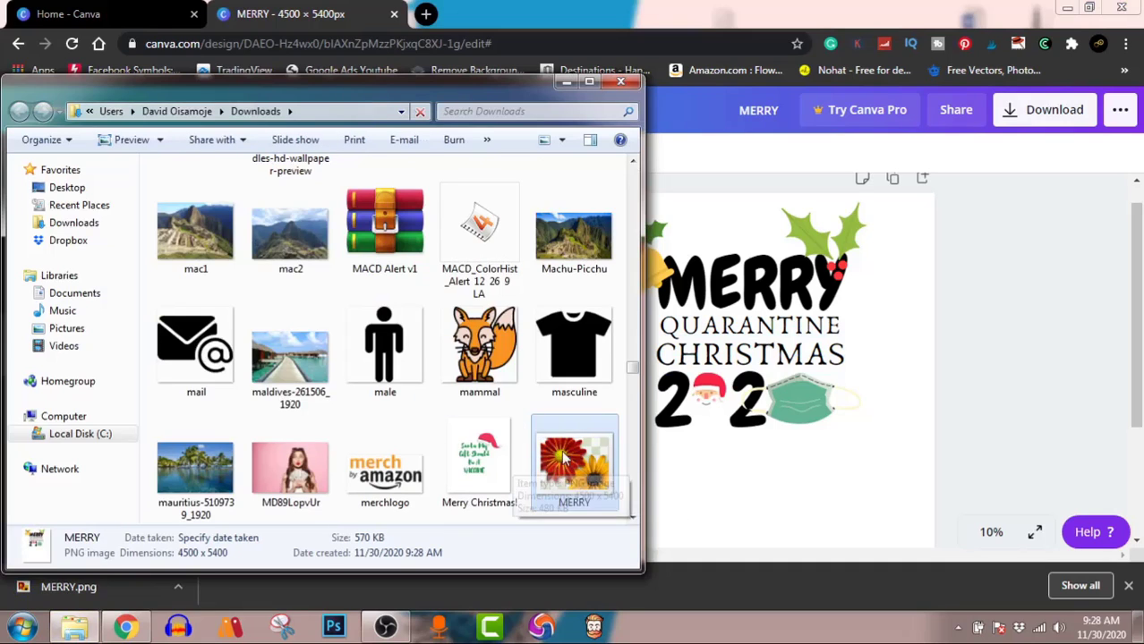
pyautogui.doubleClick(574, 458)
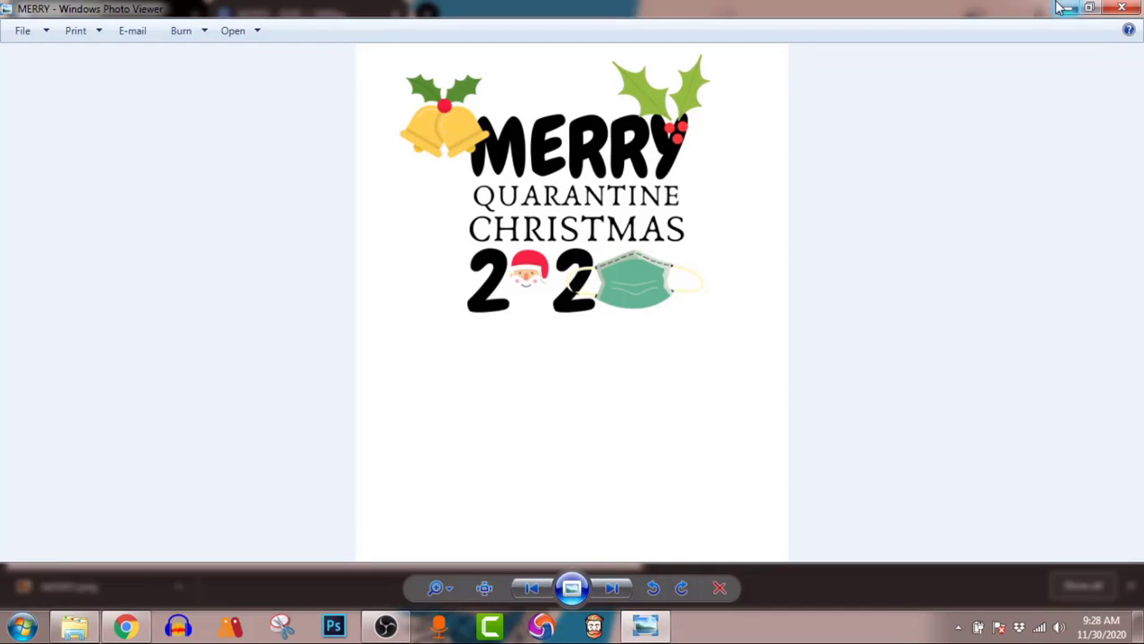
pyautogui.click(405, 630)
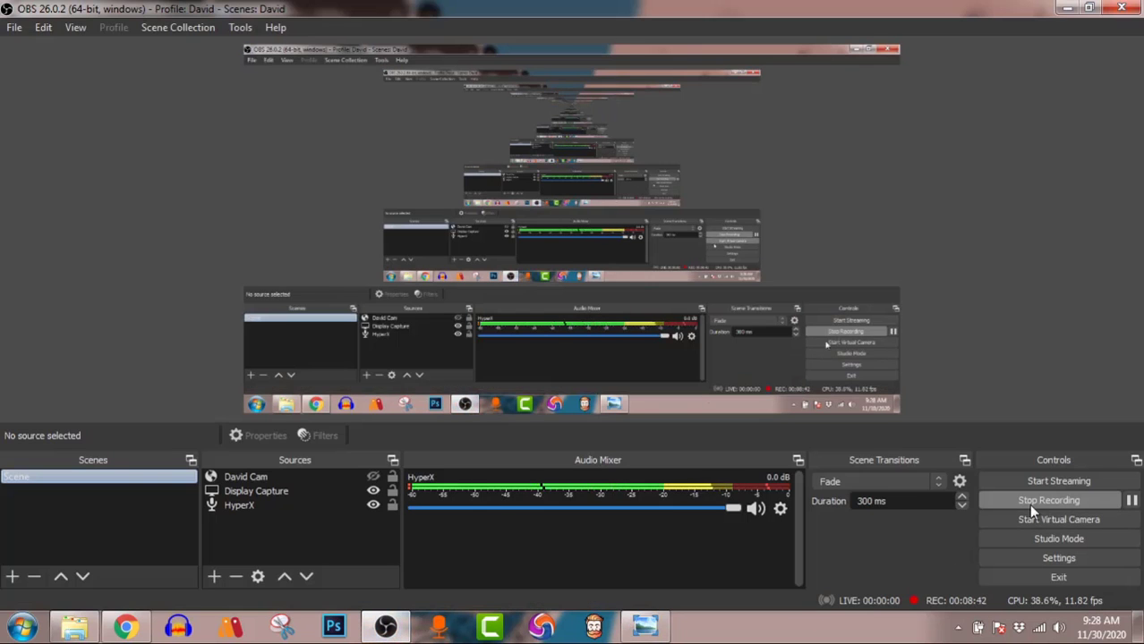
pyautogui.click(1029, 498)
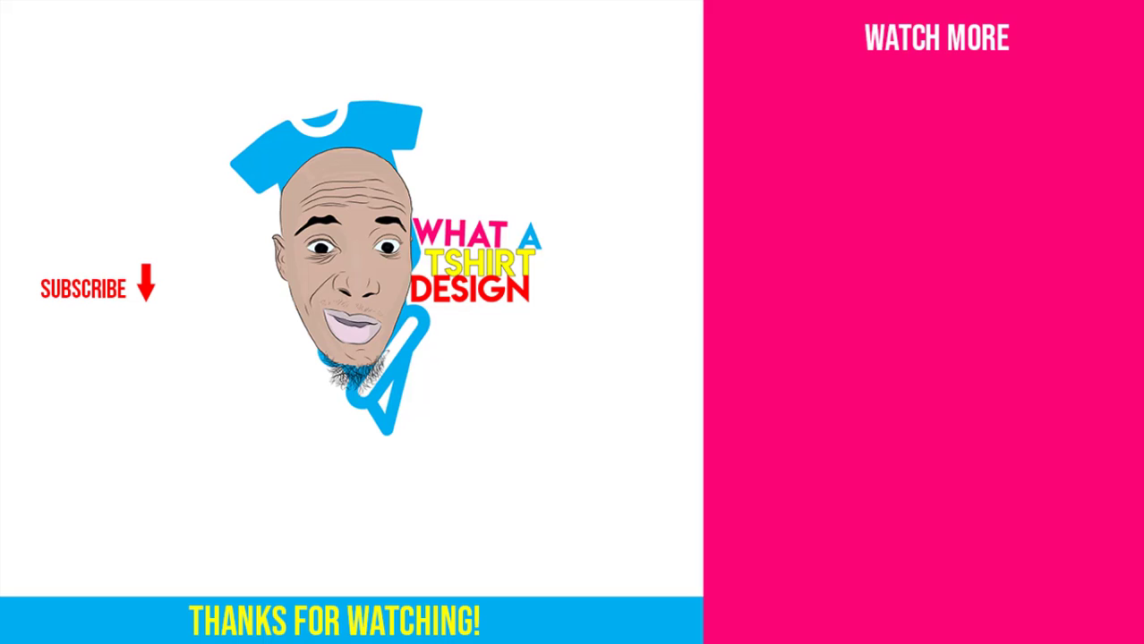